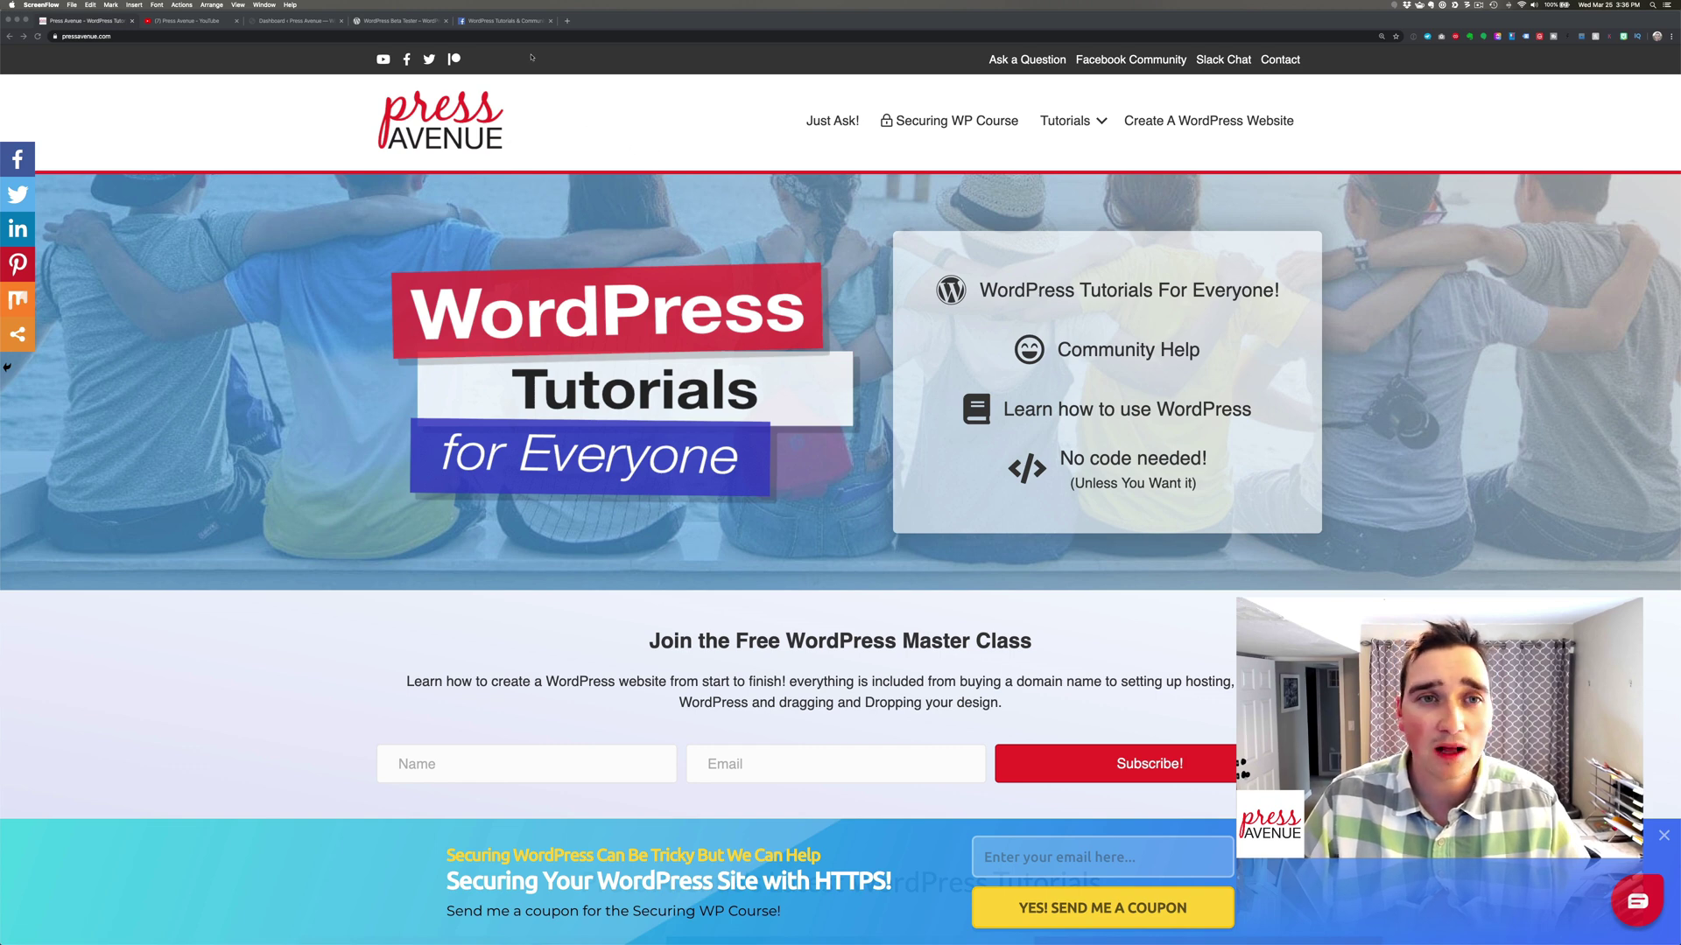
# - Switch to the browser tab showing the WordPress Tutorials & Community Help Facebook group
pyautogui.click(509, 23)
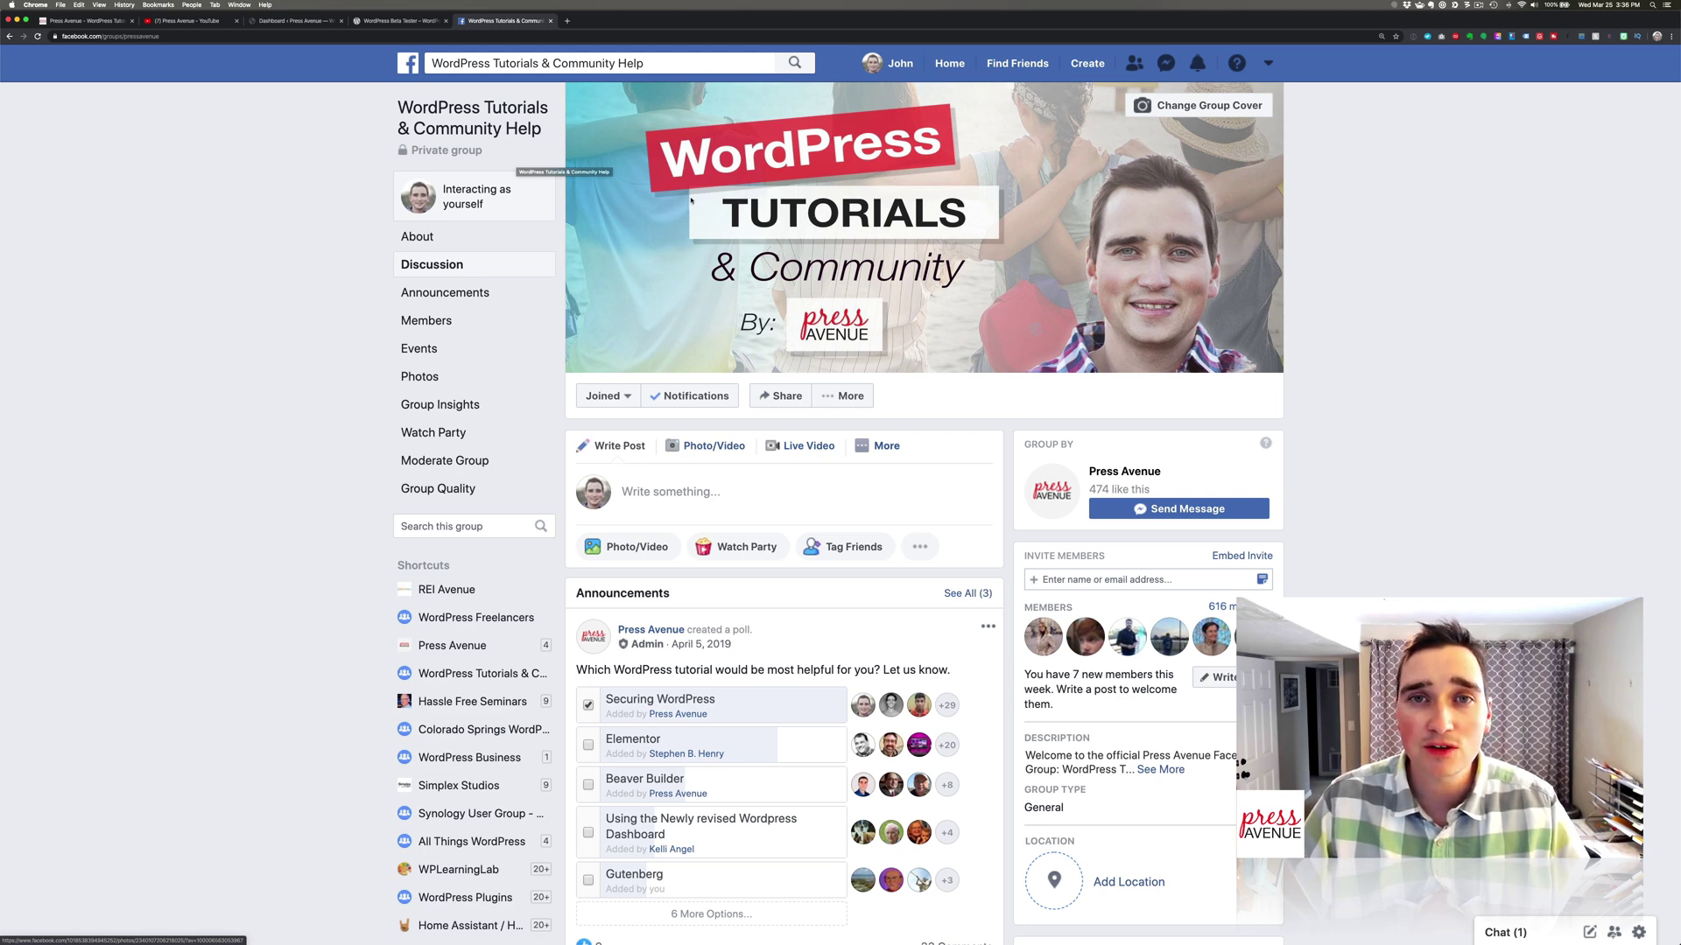
# - From the site dashboard, search plugins for 'beta', then install and activate WordPress Beta Tester
pyautogui.click(306, 22)
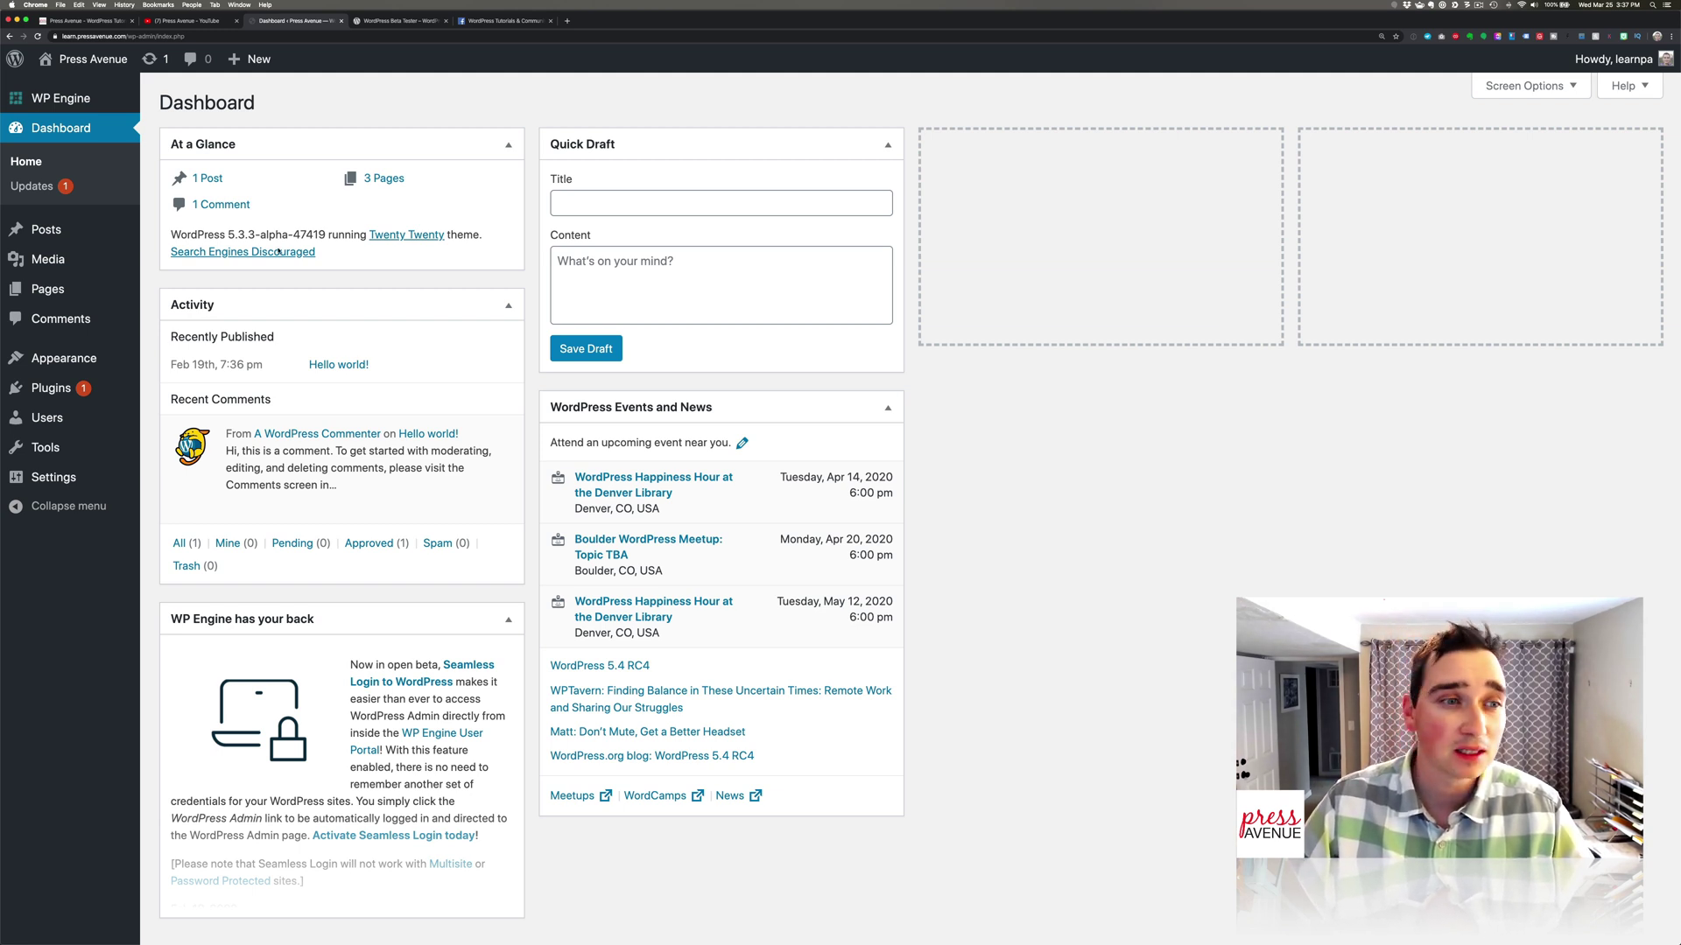
pyautogui.moveTo(53, 388)
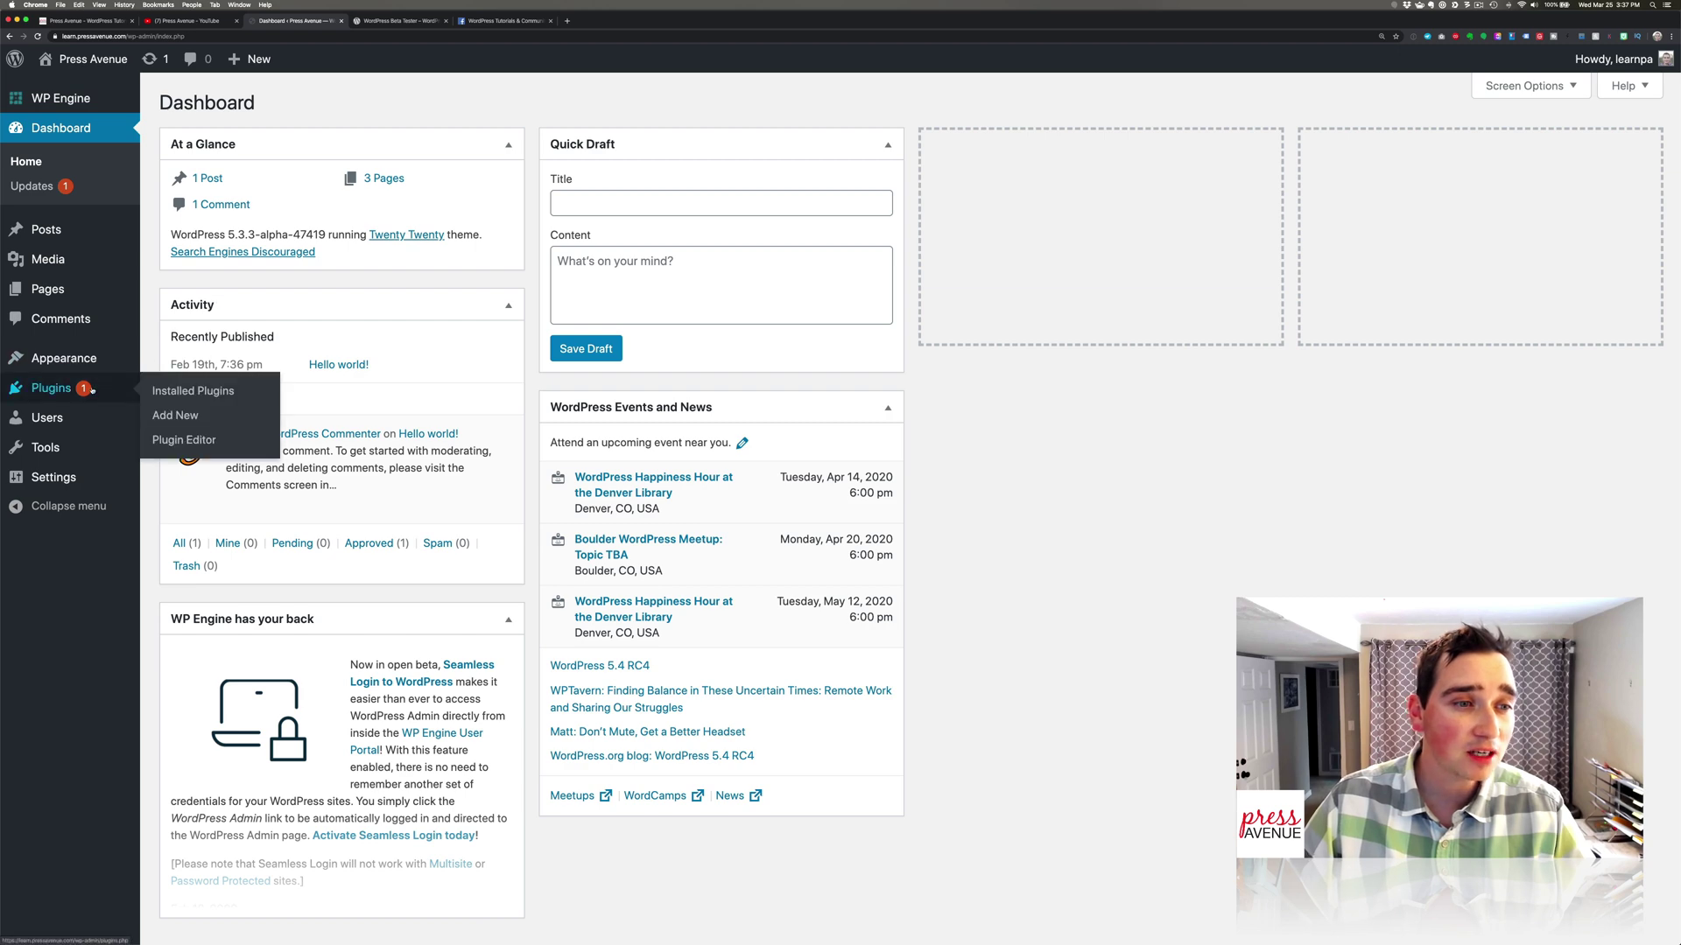
pyautogui.click(208, 423)
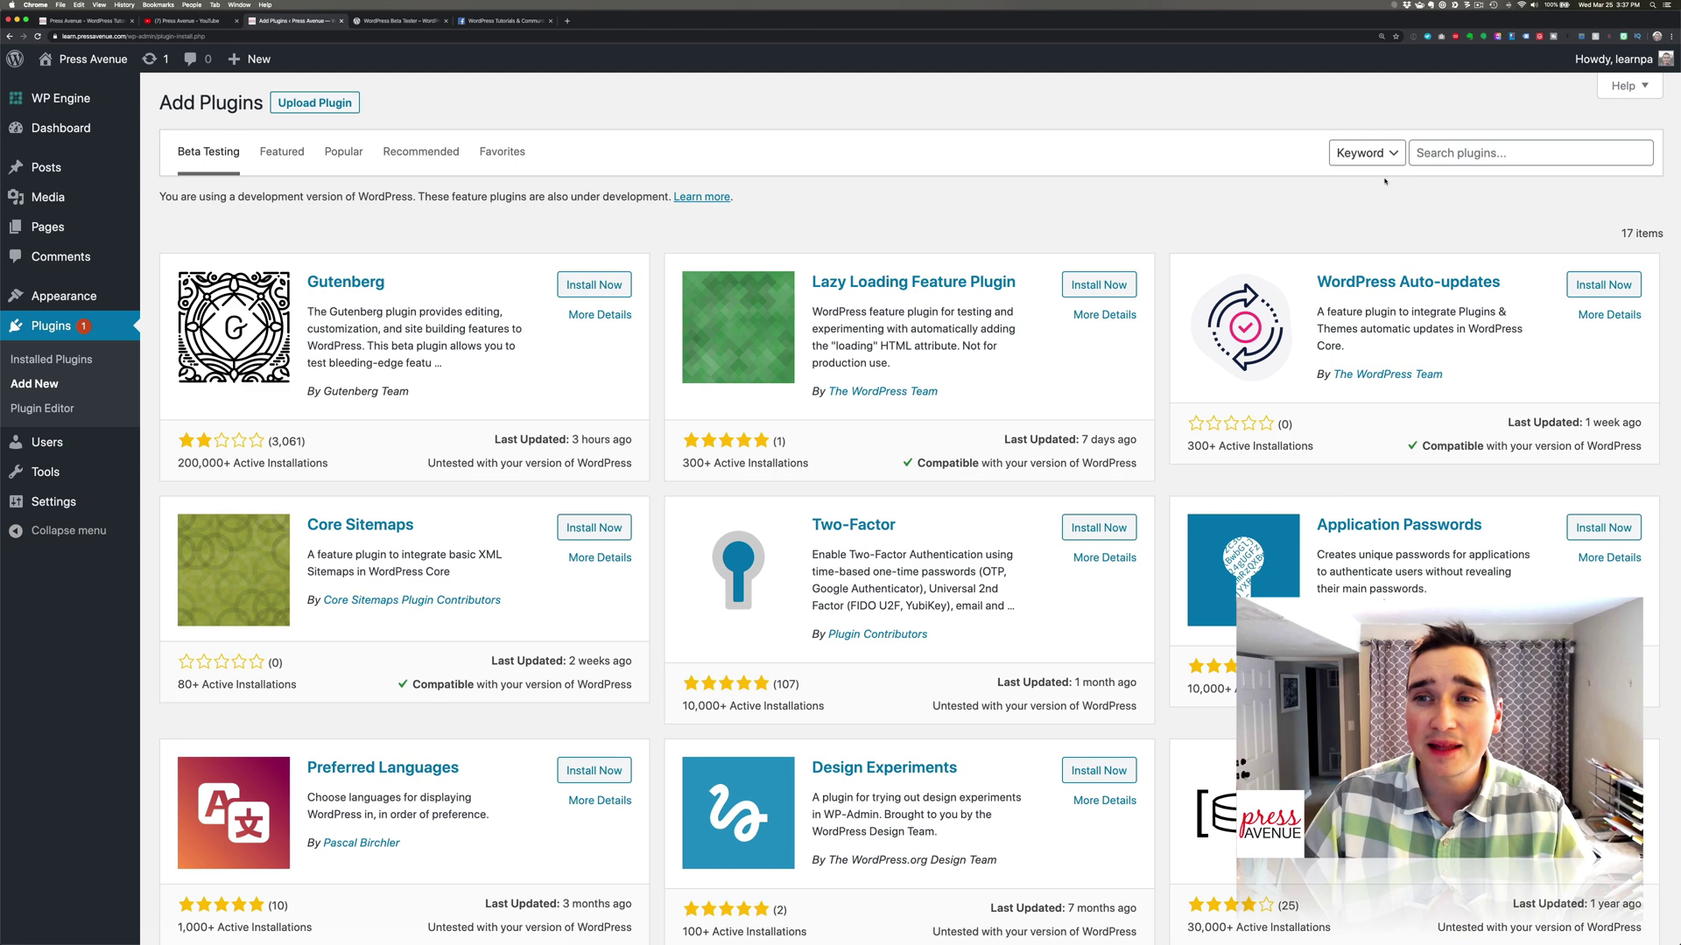
pyautogui.click(1488, 153)
pyautogui.write('beta')
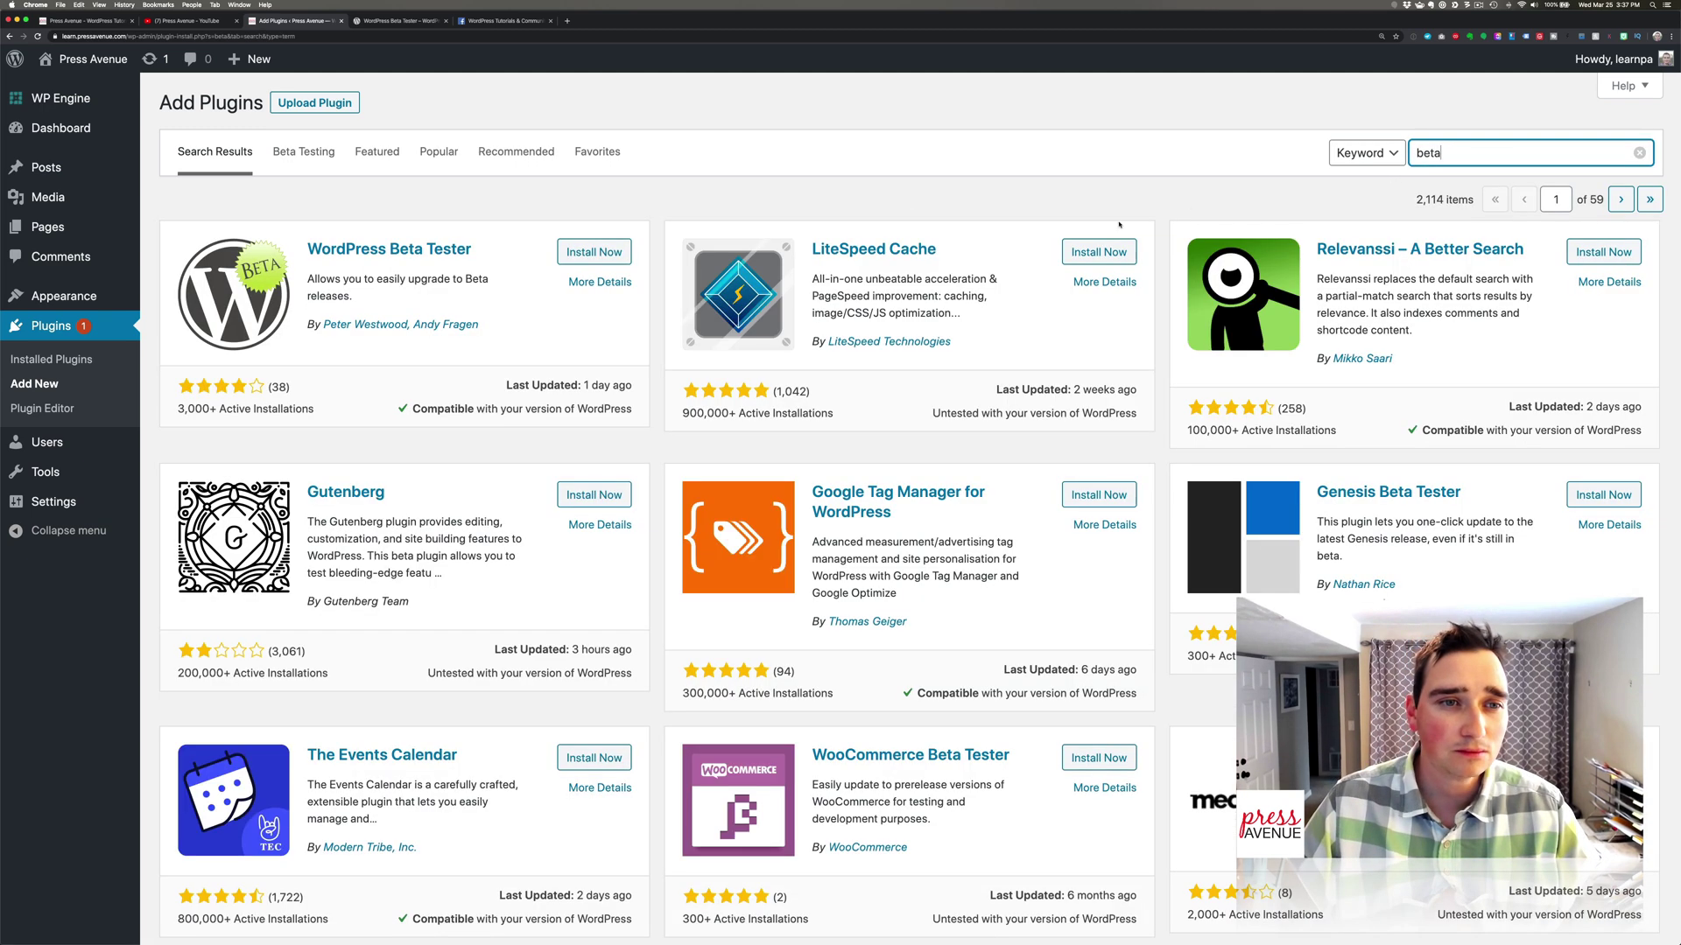
pyautogui.click(593, 252)
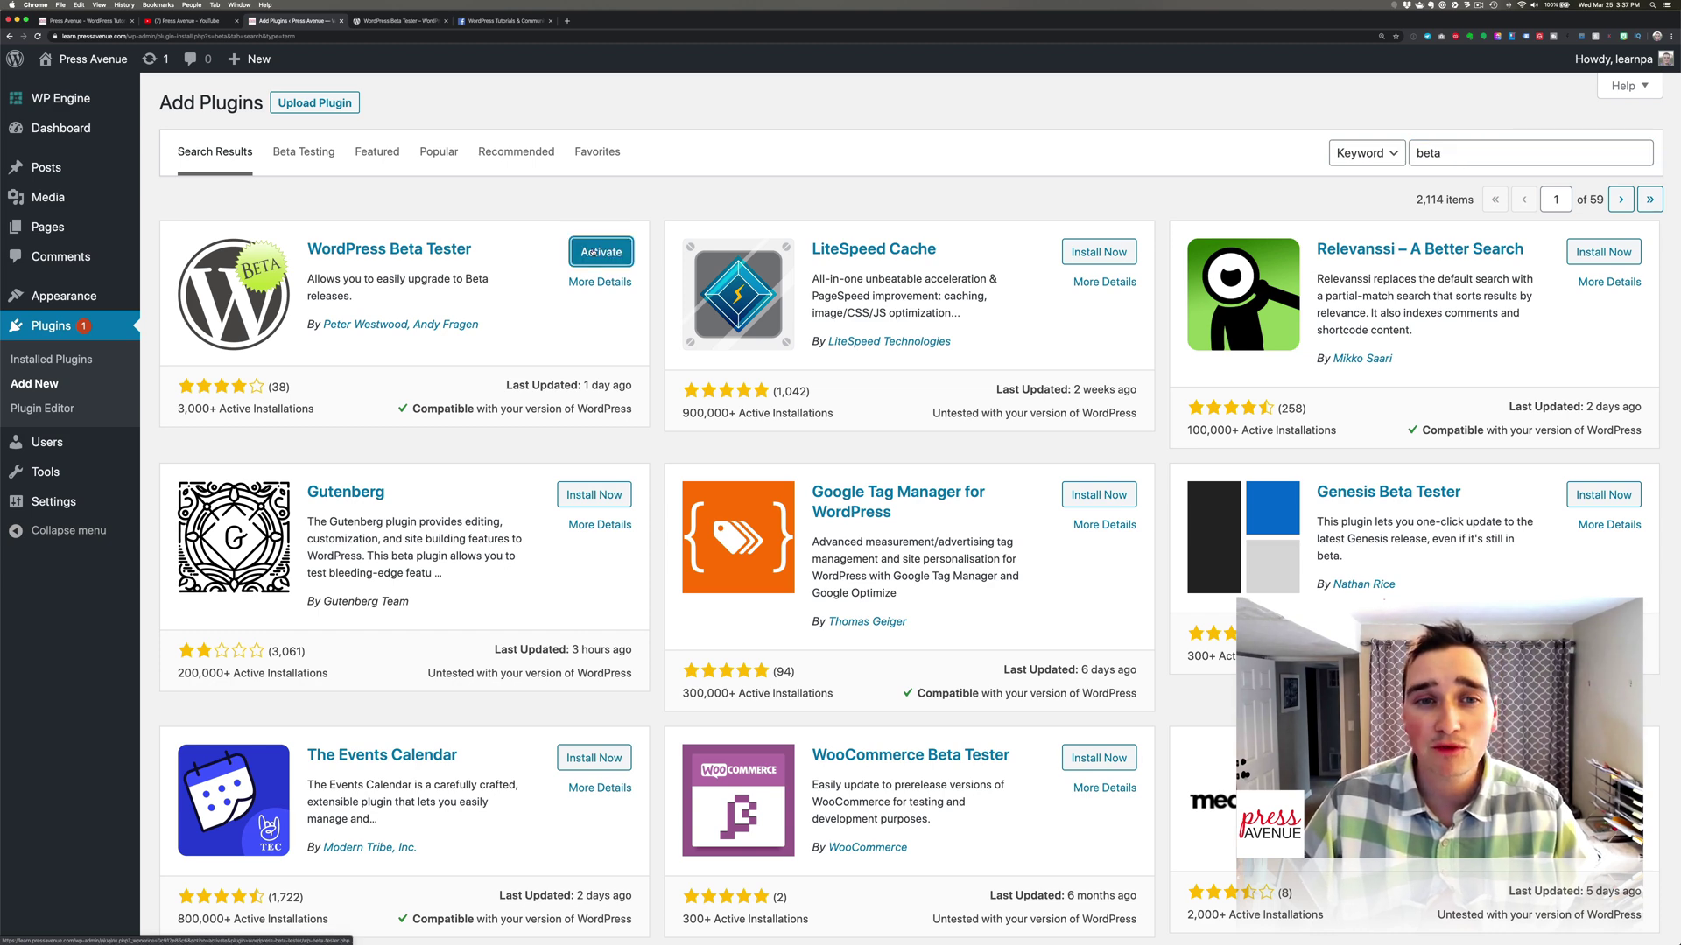
pyautogui.click(606, 252)
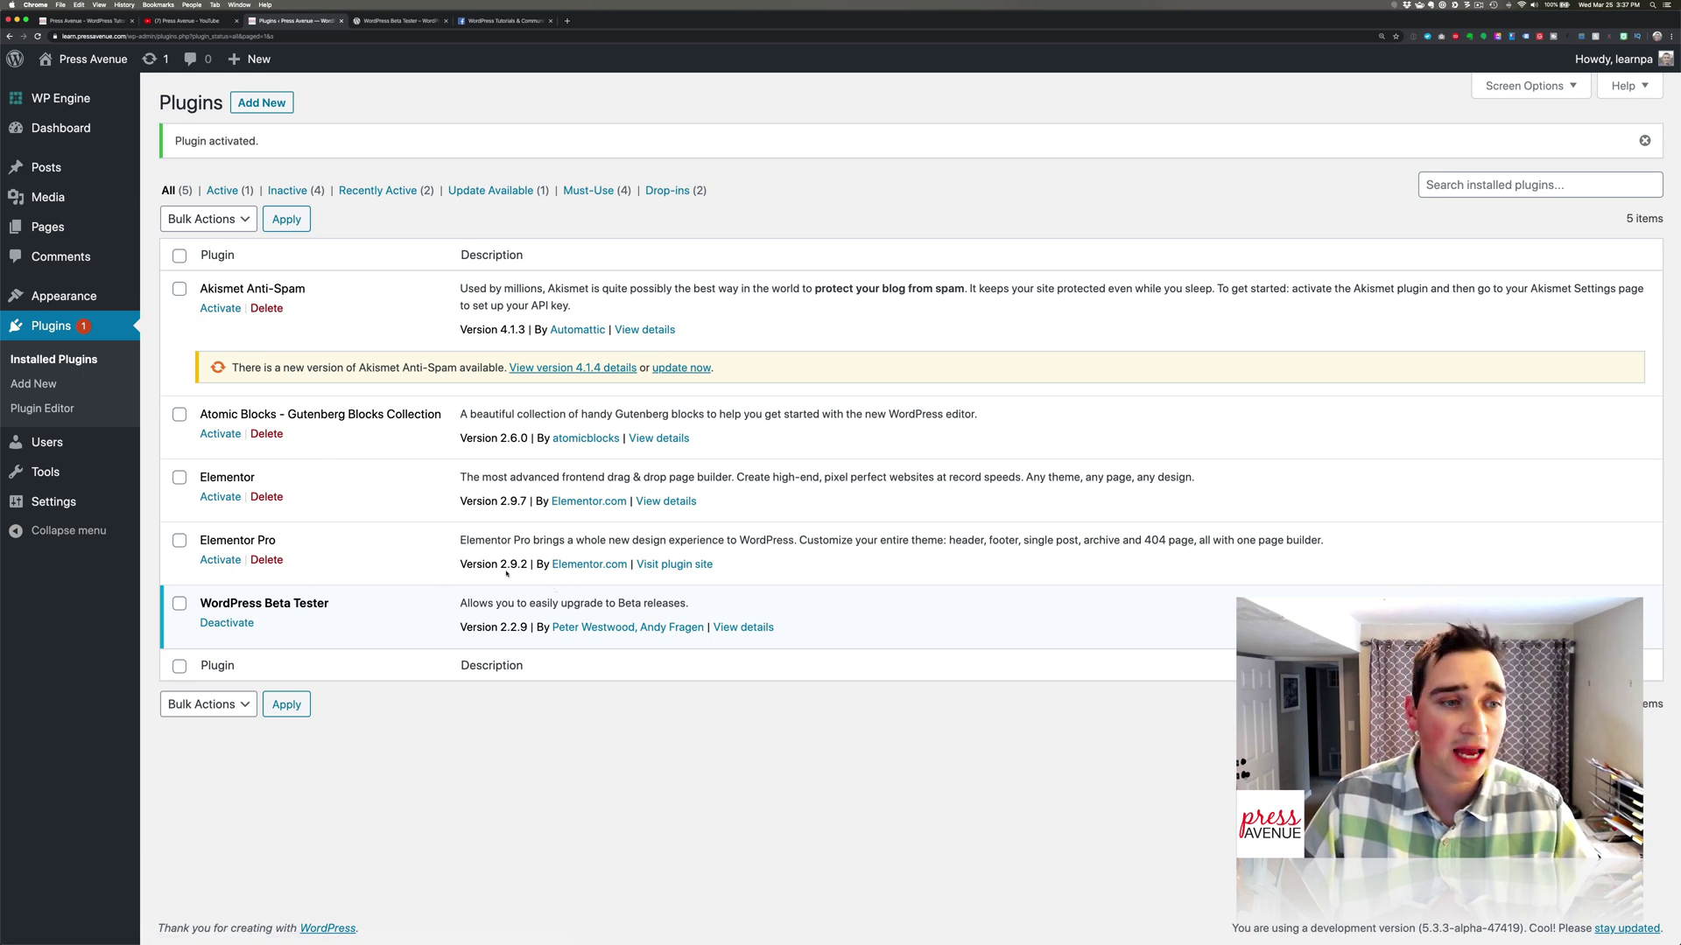
# - In Tools > Beta Testing, select and save the Beta/RC – Point release update stream
pyautogui.moveTo(80, 472)
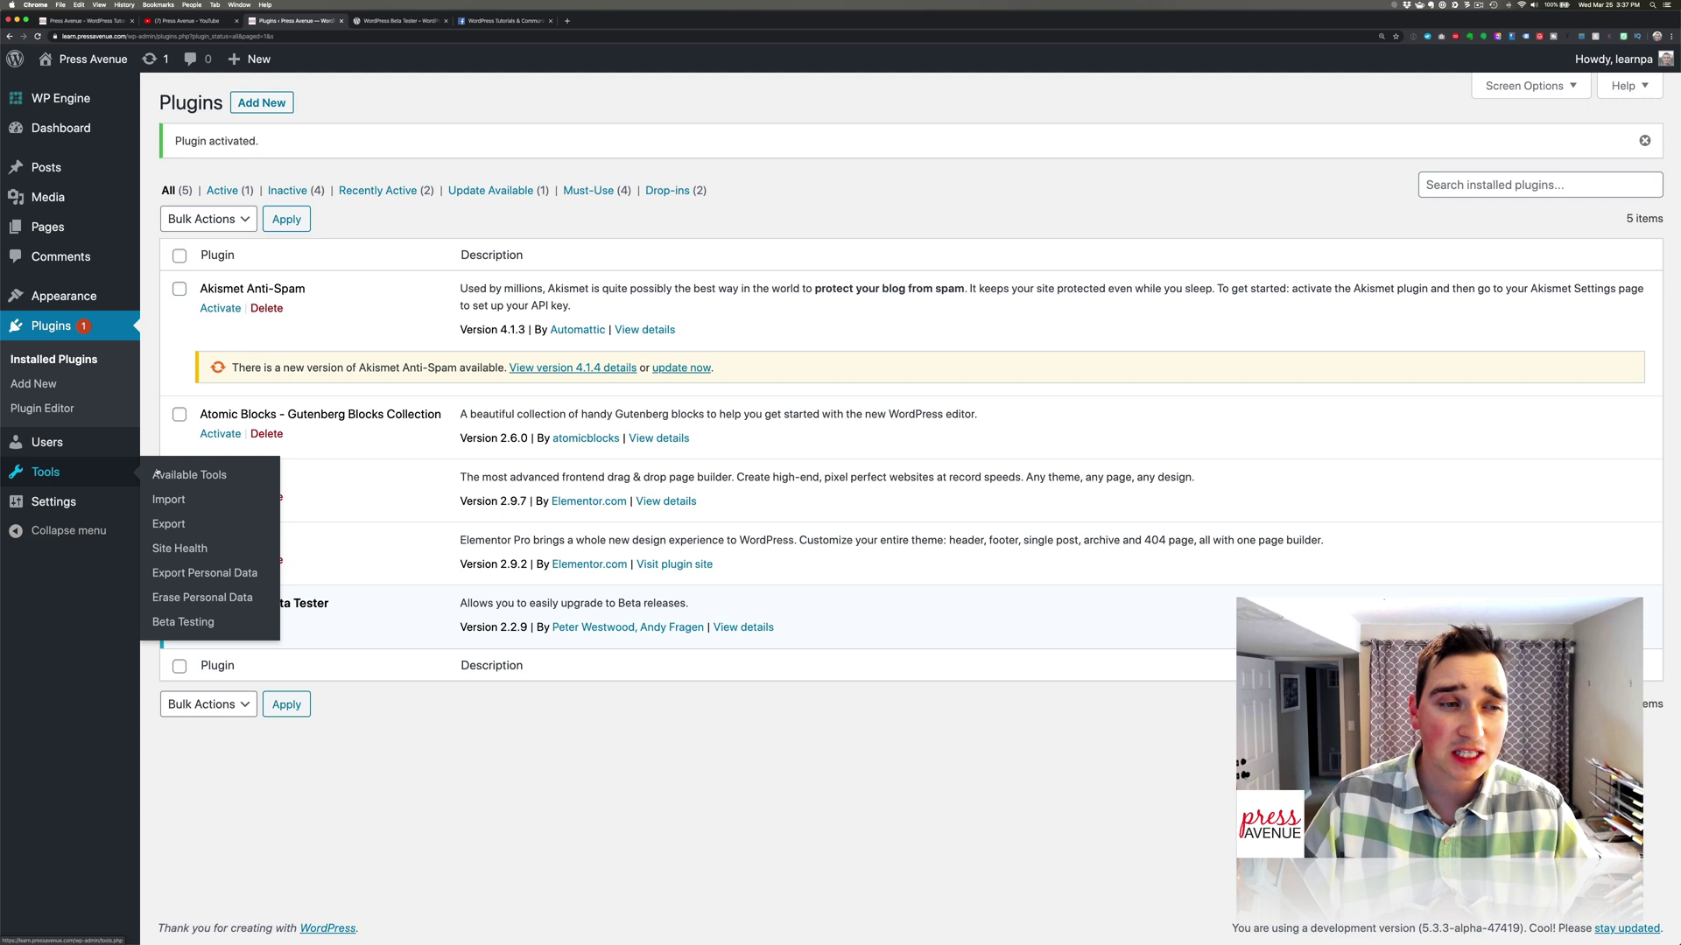
pyautogui.click(252, 621)
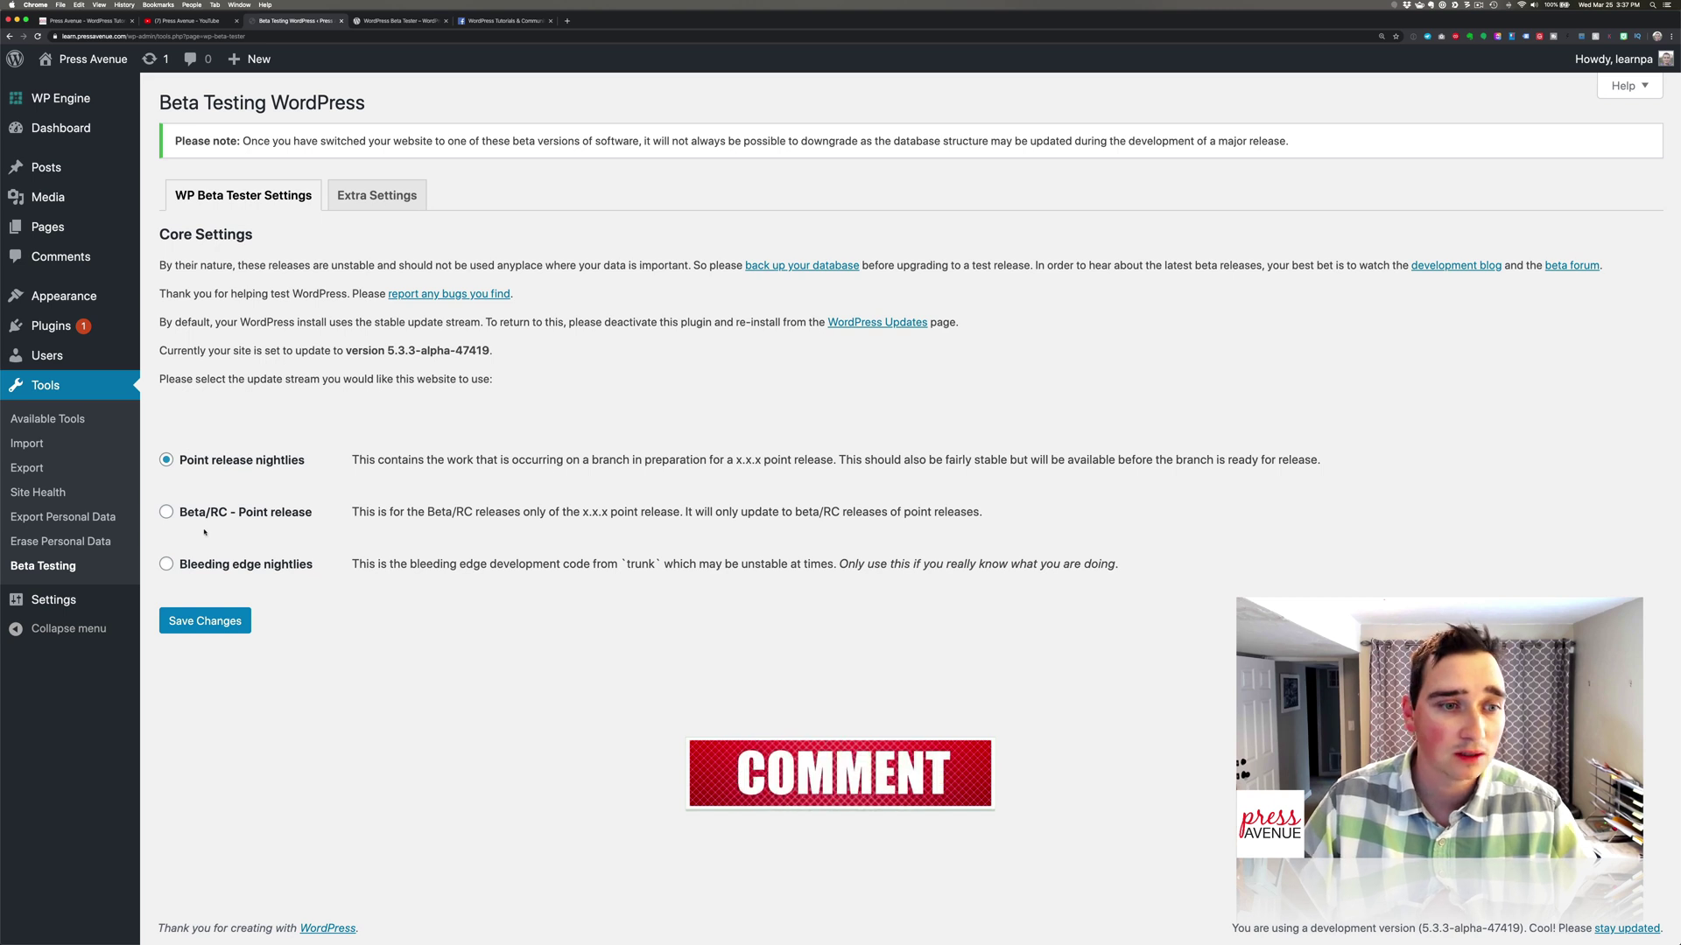
pyautogui.click(166, 512)
pyautogui.click(205, 621)
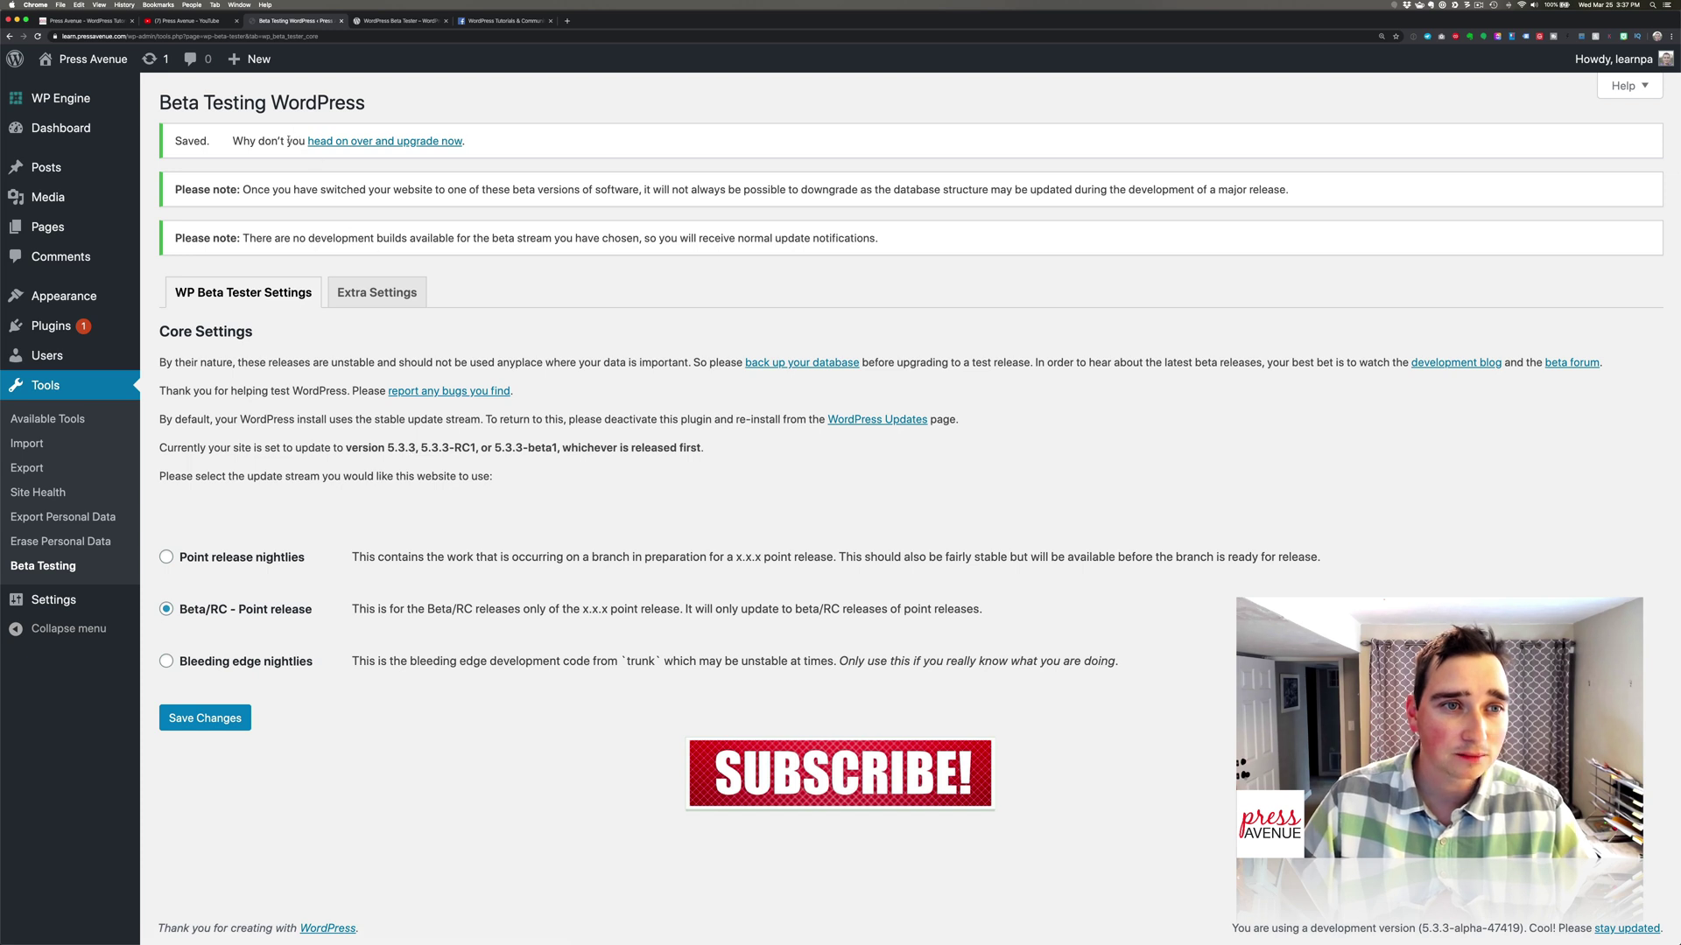
# - Check WordPress Updates via the upgrade link, which reports the latest version already installed
pyautogui.click(407, 141)
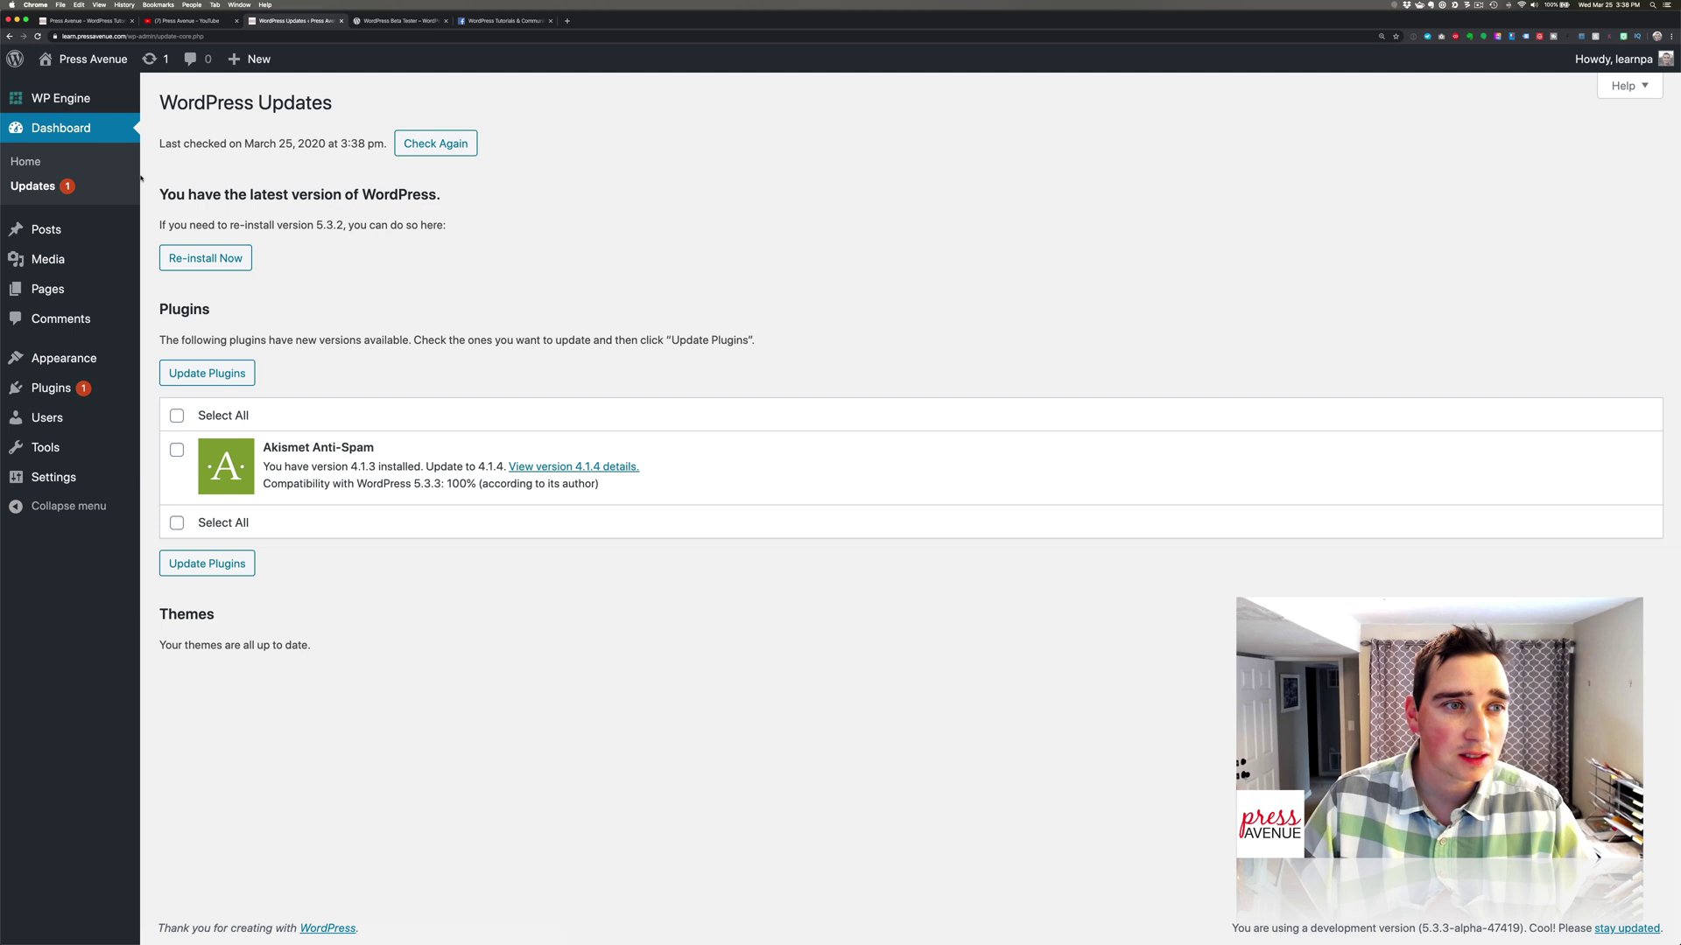
pyautogui.click(29, 188)
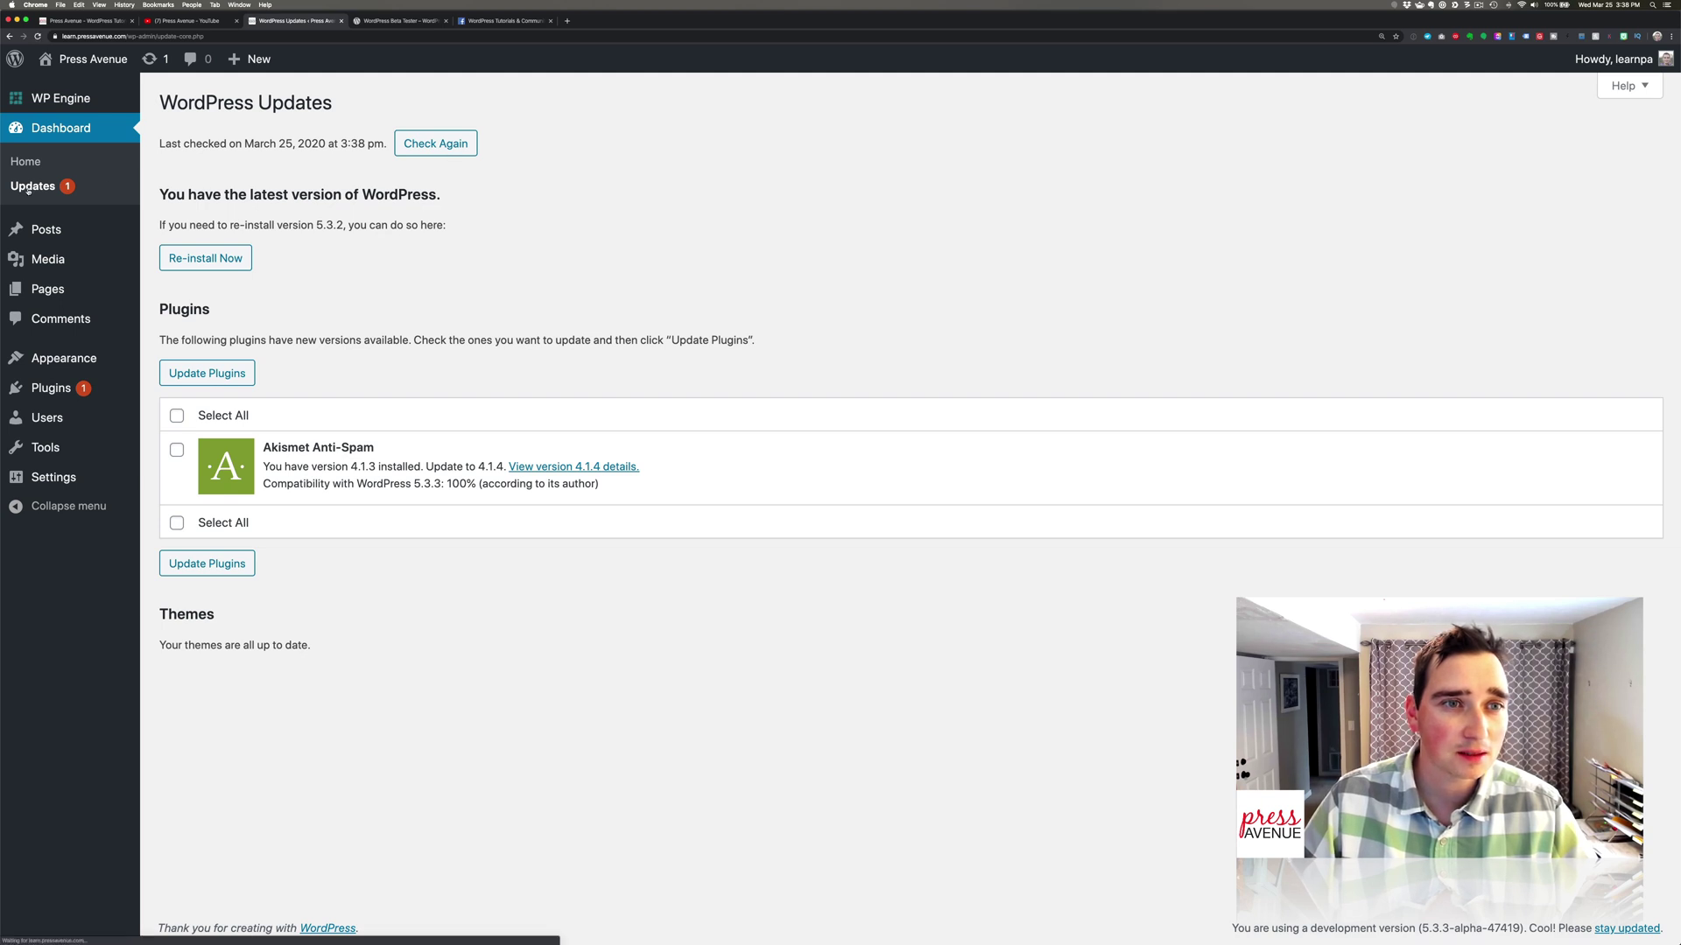
pyautogui.moveTo(63, 453)
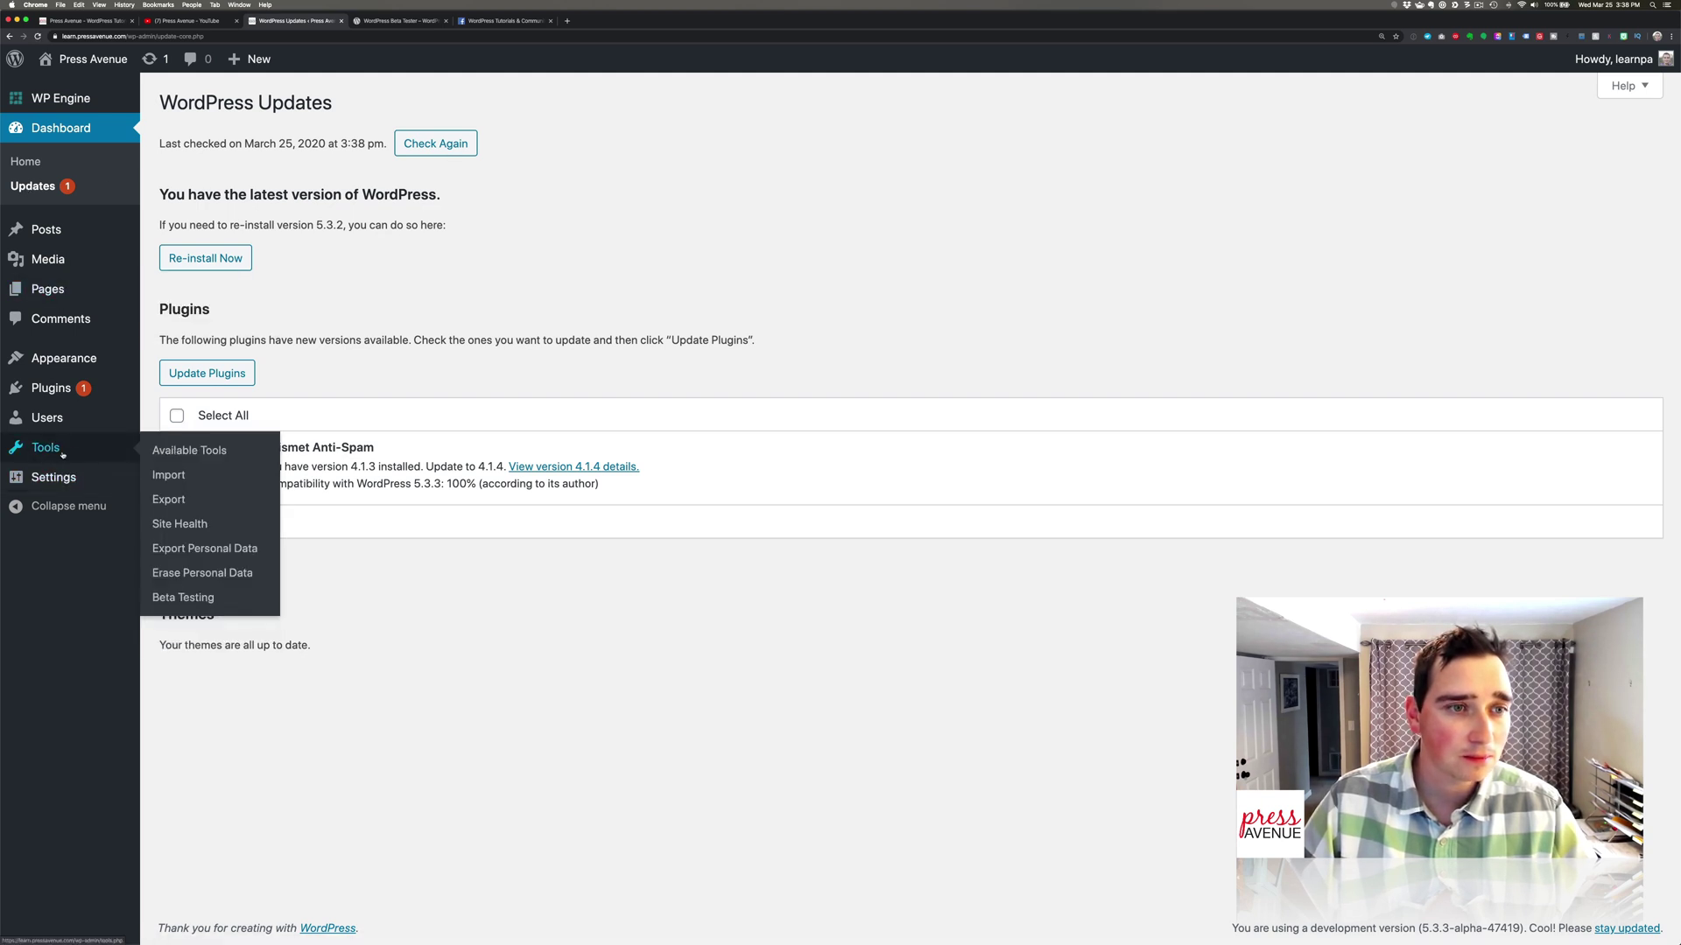
pyautogui.click(183, 597)
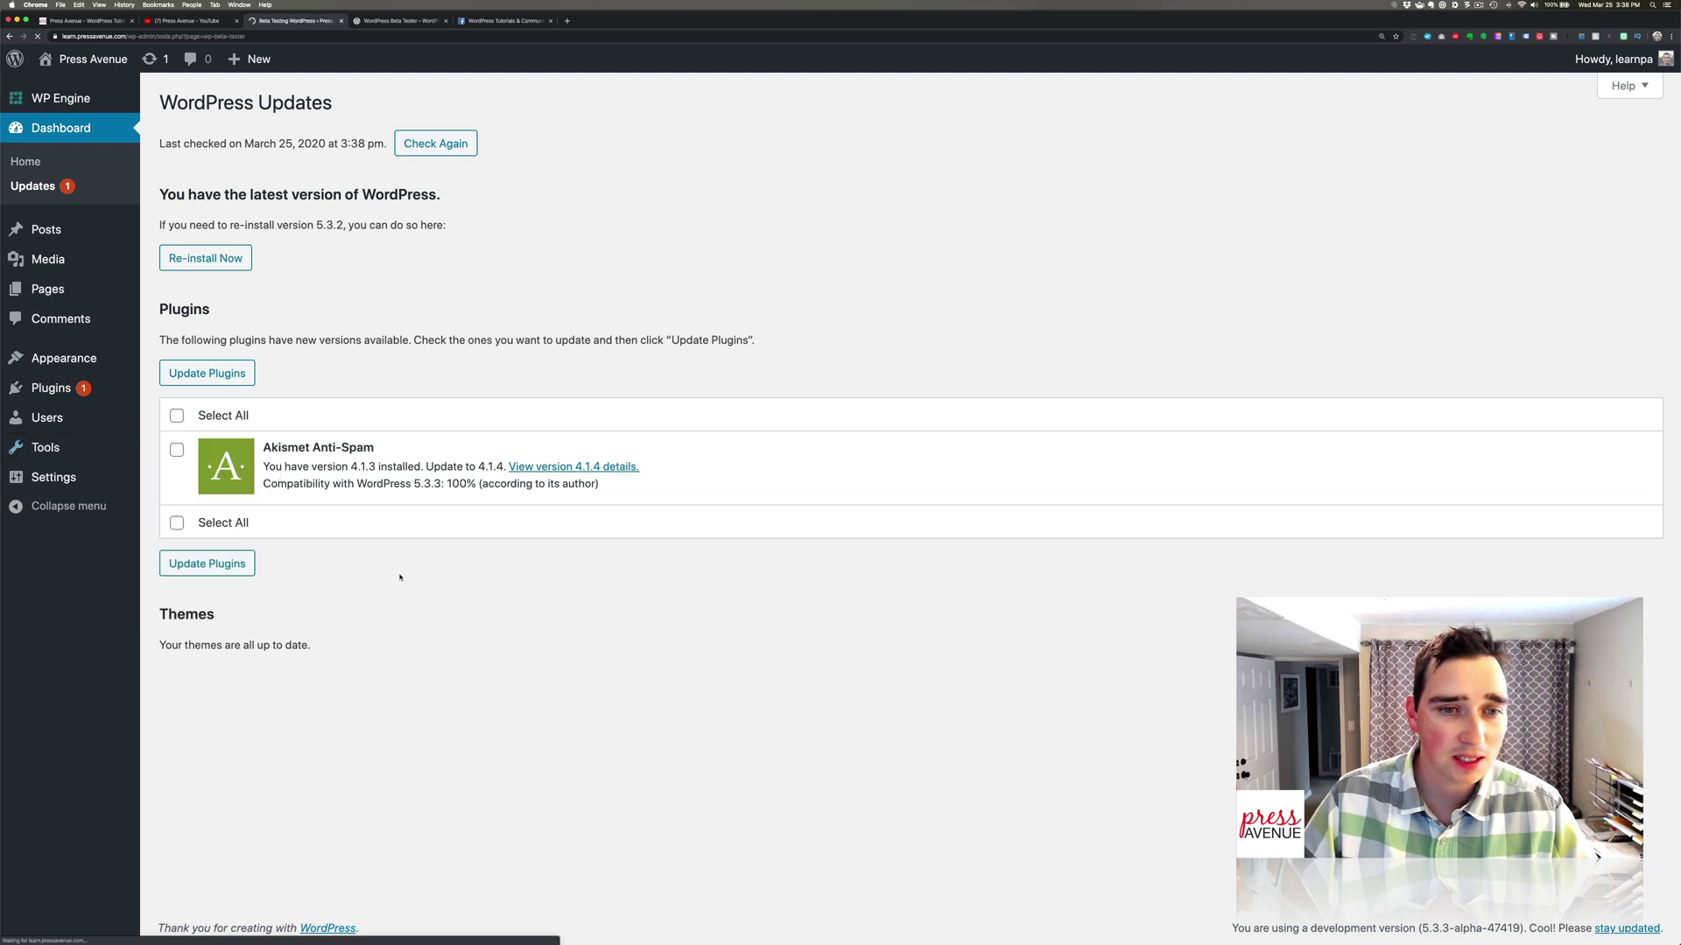
# - Save Bleeding edge nightlies, then Point release nightlies, comparing the target version each shows
pyautogui.click(289, 614)
pyautogui.click(222, 679)
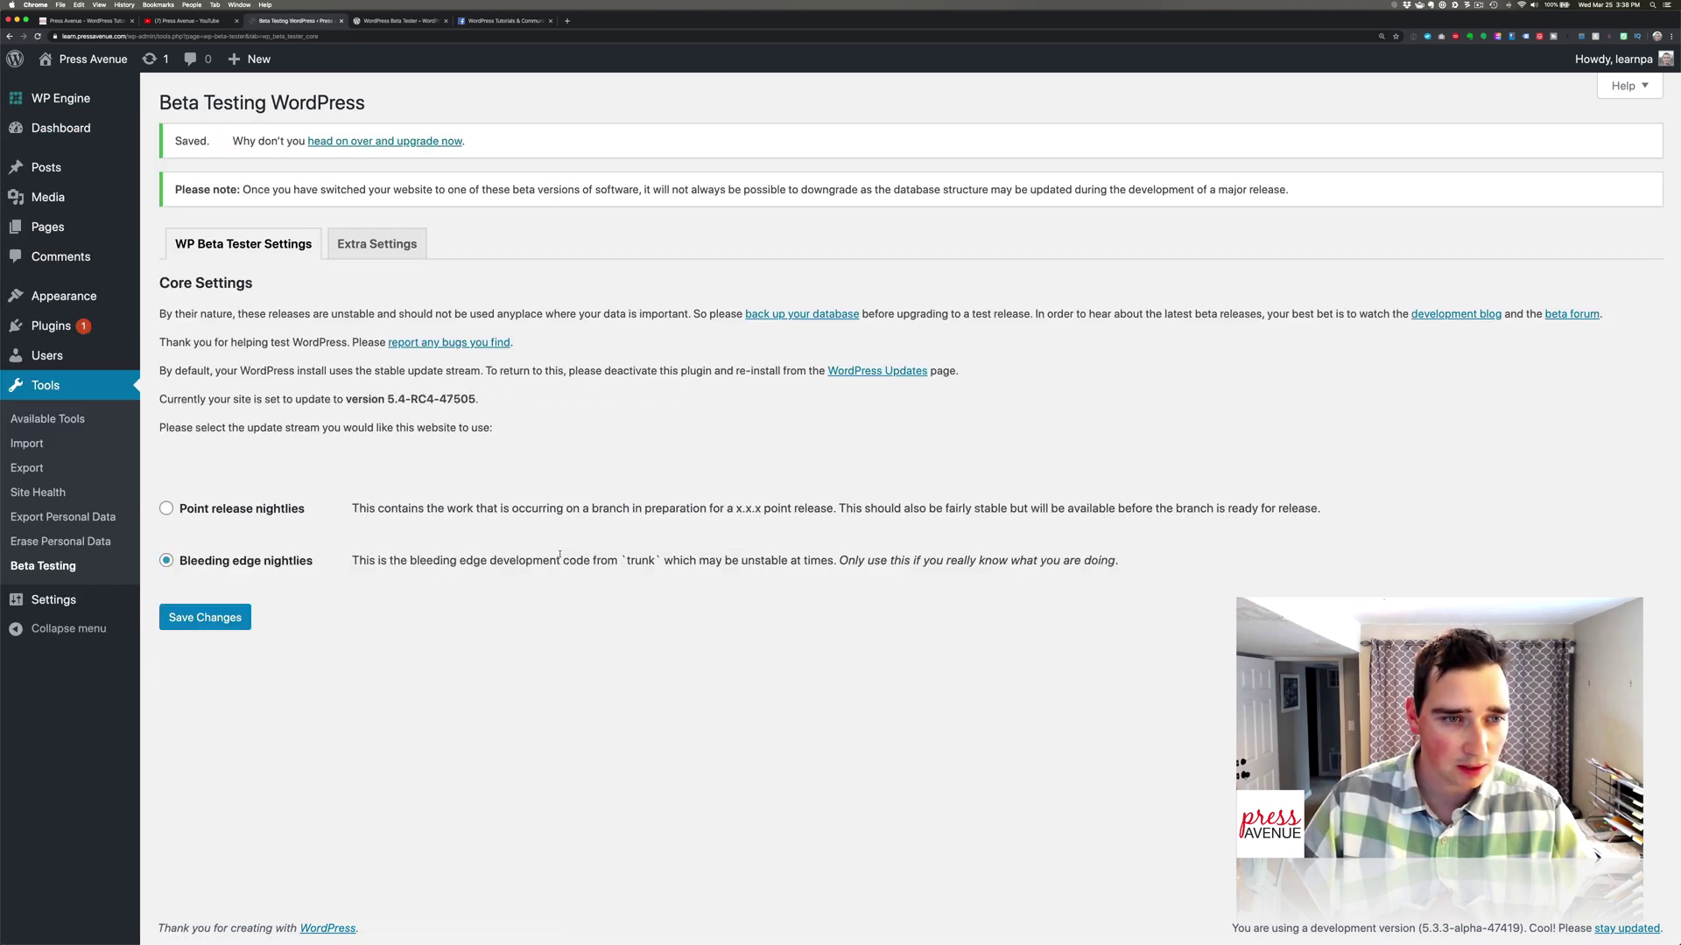
pyautogui.moveTo(236, 400); pyautogui.dragTo(421, 400)
pyautogui.click(246, 572)
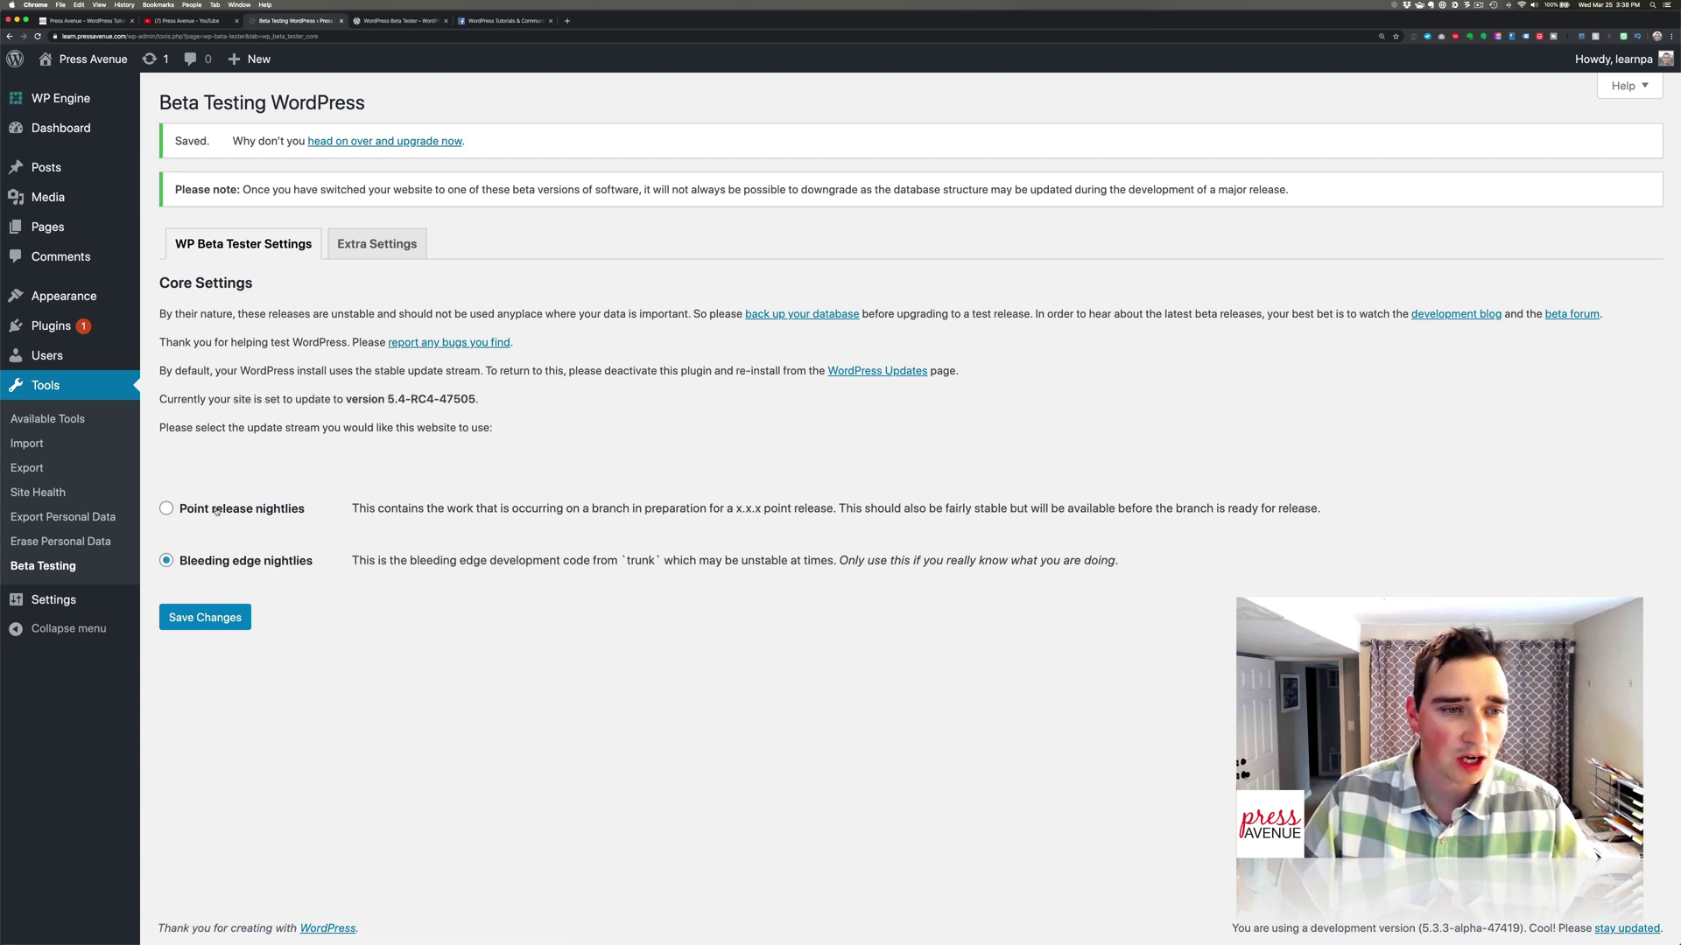
pyautogui.click(168, 509)
pyautogui.click(223, 628)
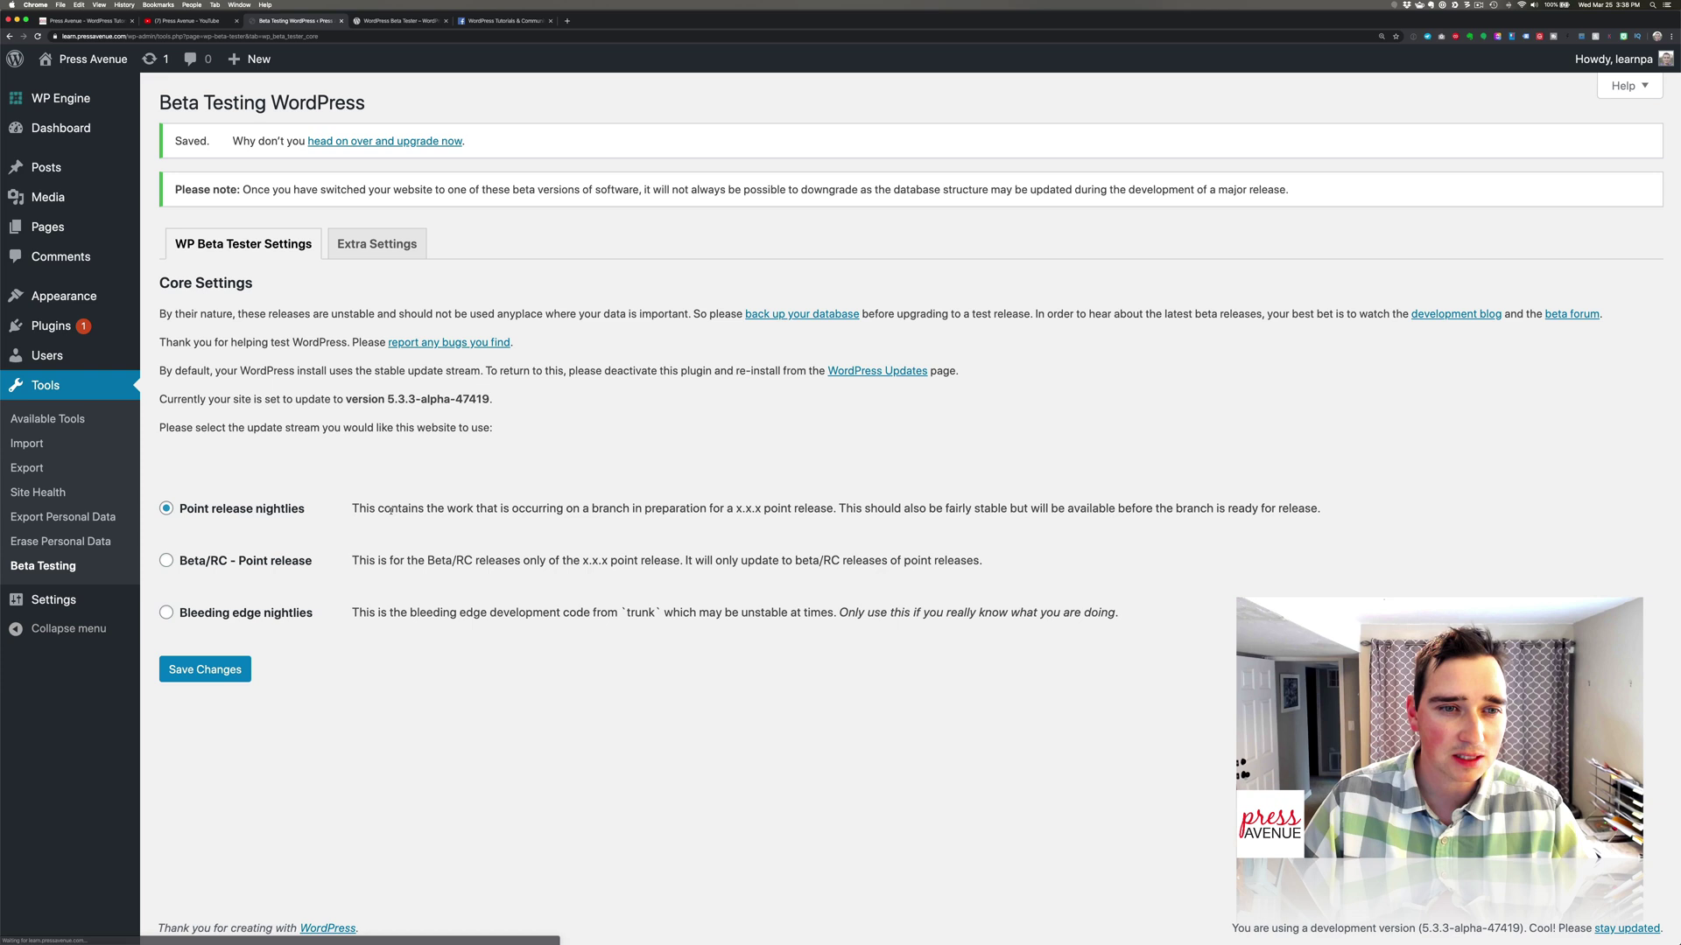
pyautogui.moveTo(194, 400); pyautogui.dragTo(490, 398)
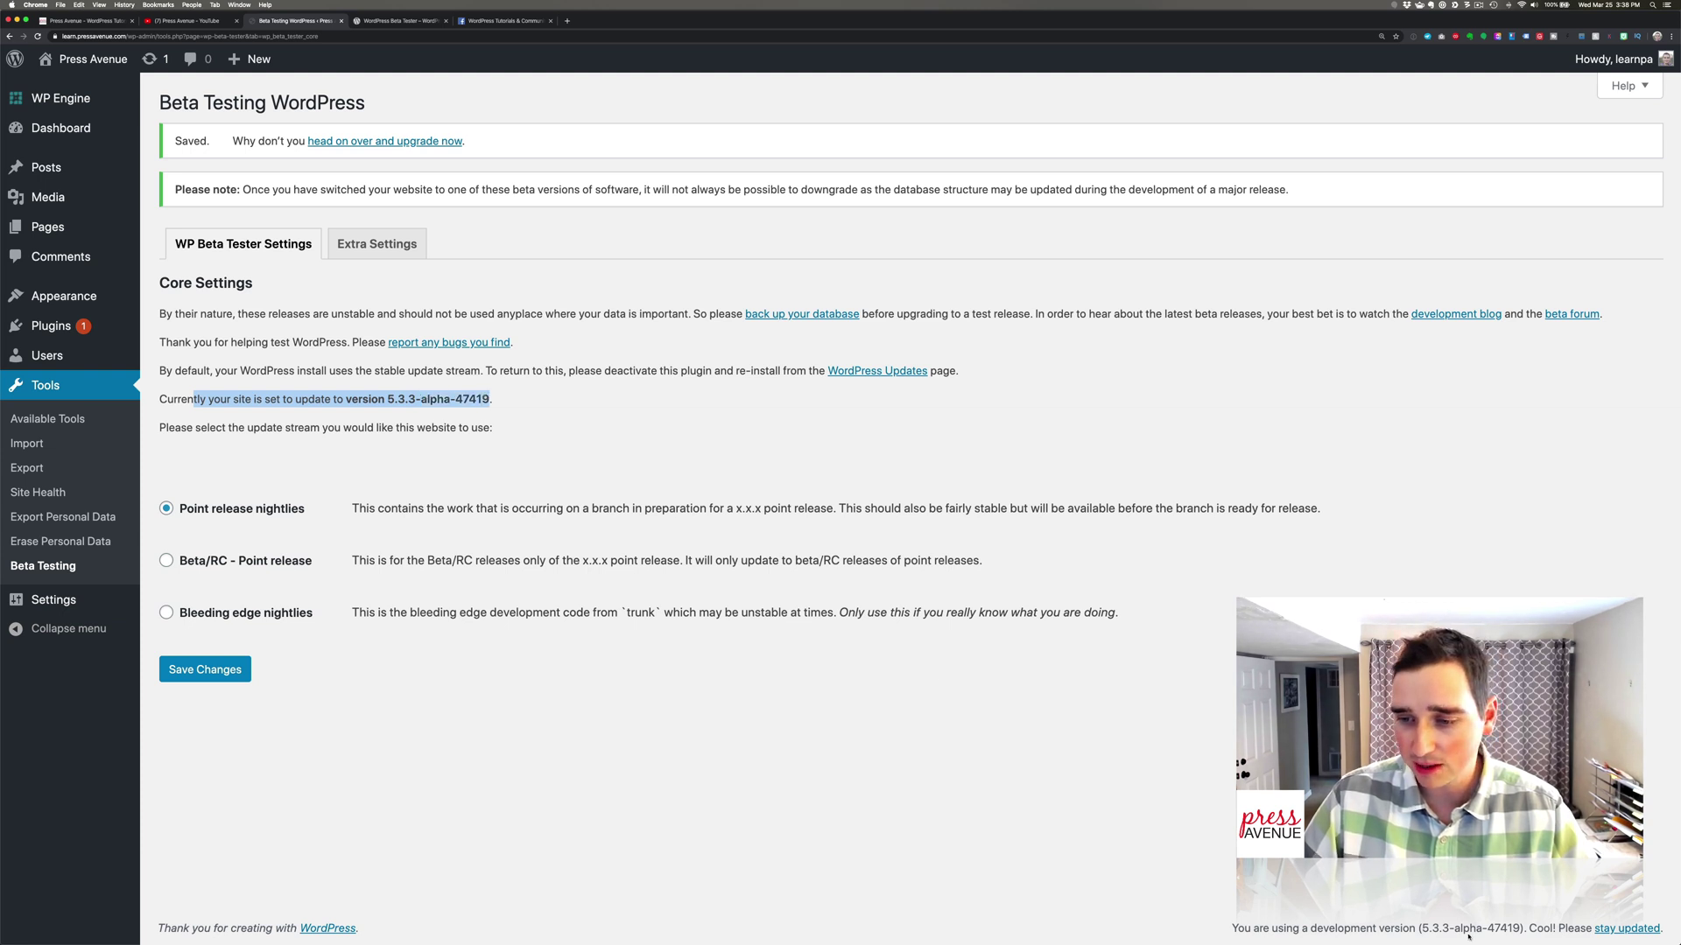
# - Save Bleeding edge nightlies again, highlighting its 5.4-RC4-47505 target version
pyautogui.click(166, 613)
pyautogui.click(204, 669)
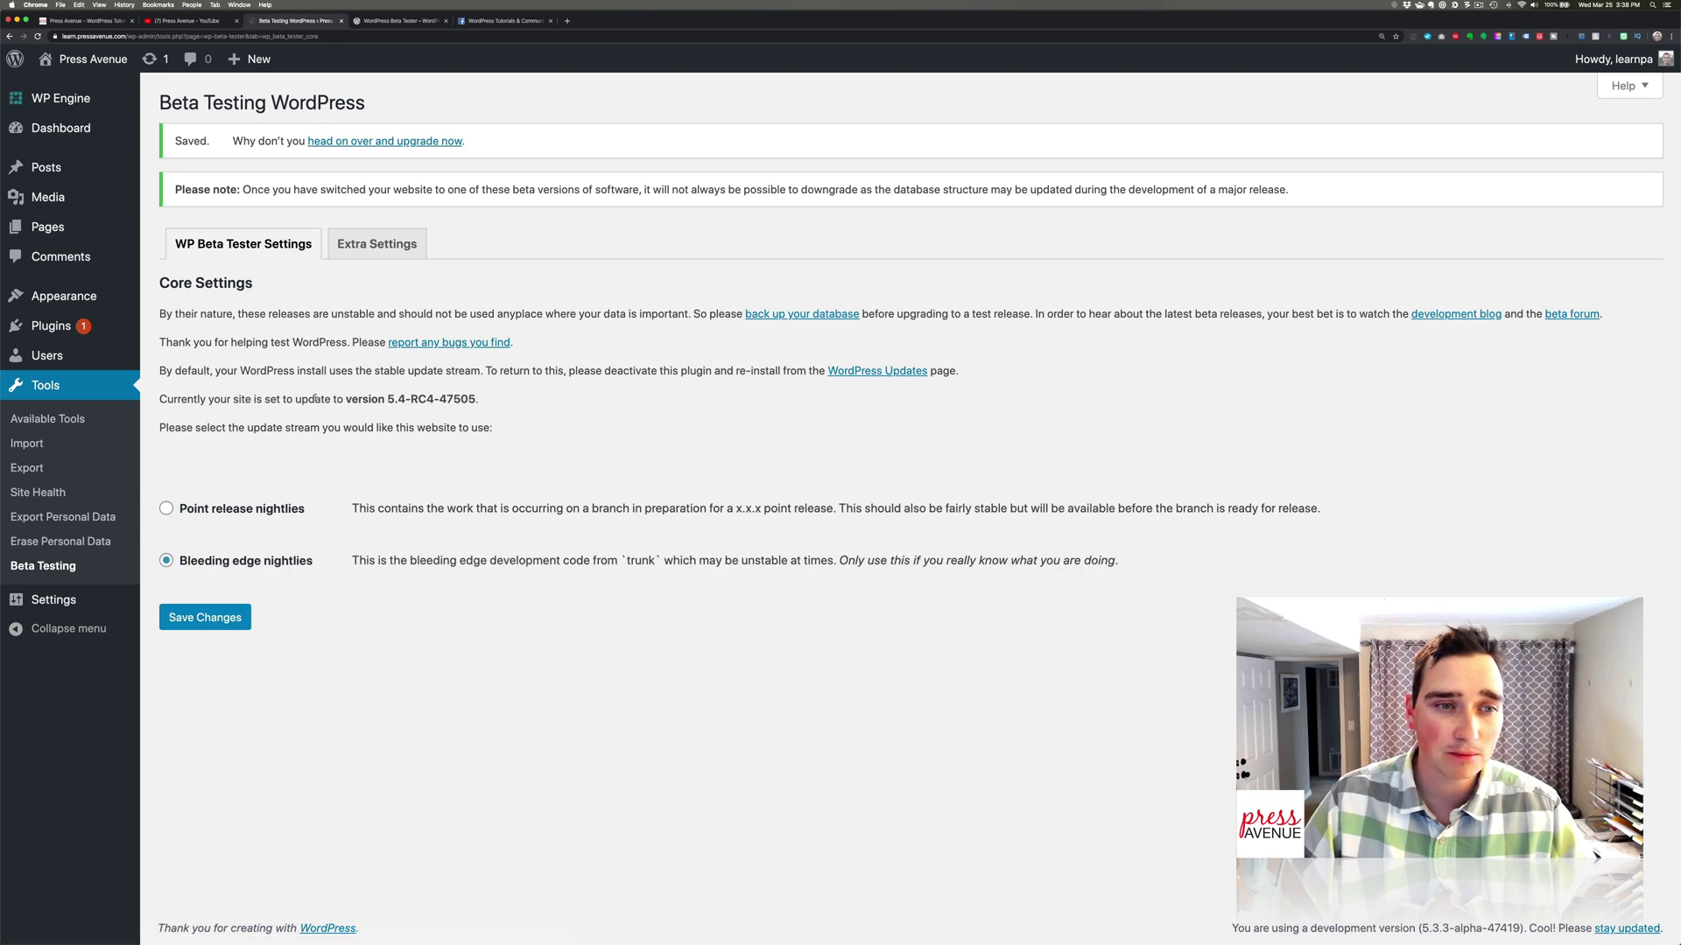
pyautogui.moveTo(315, 400); pyautogui.dragTo(419, 399)
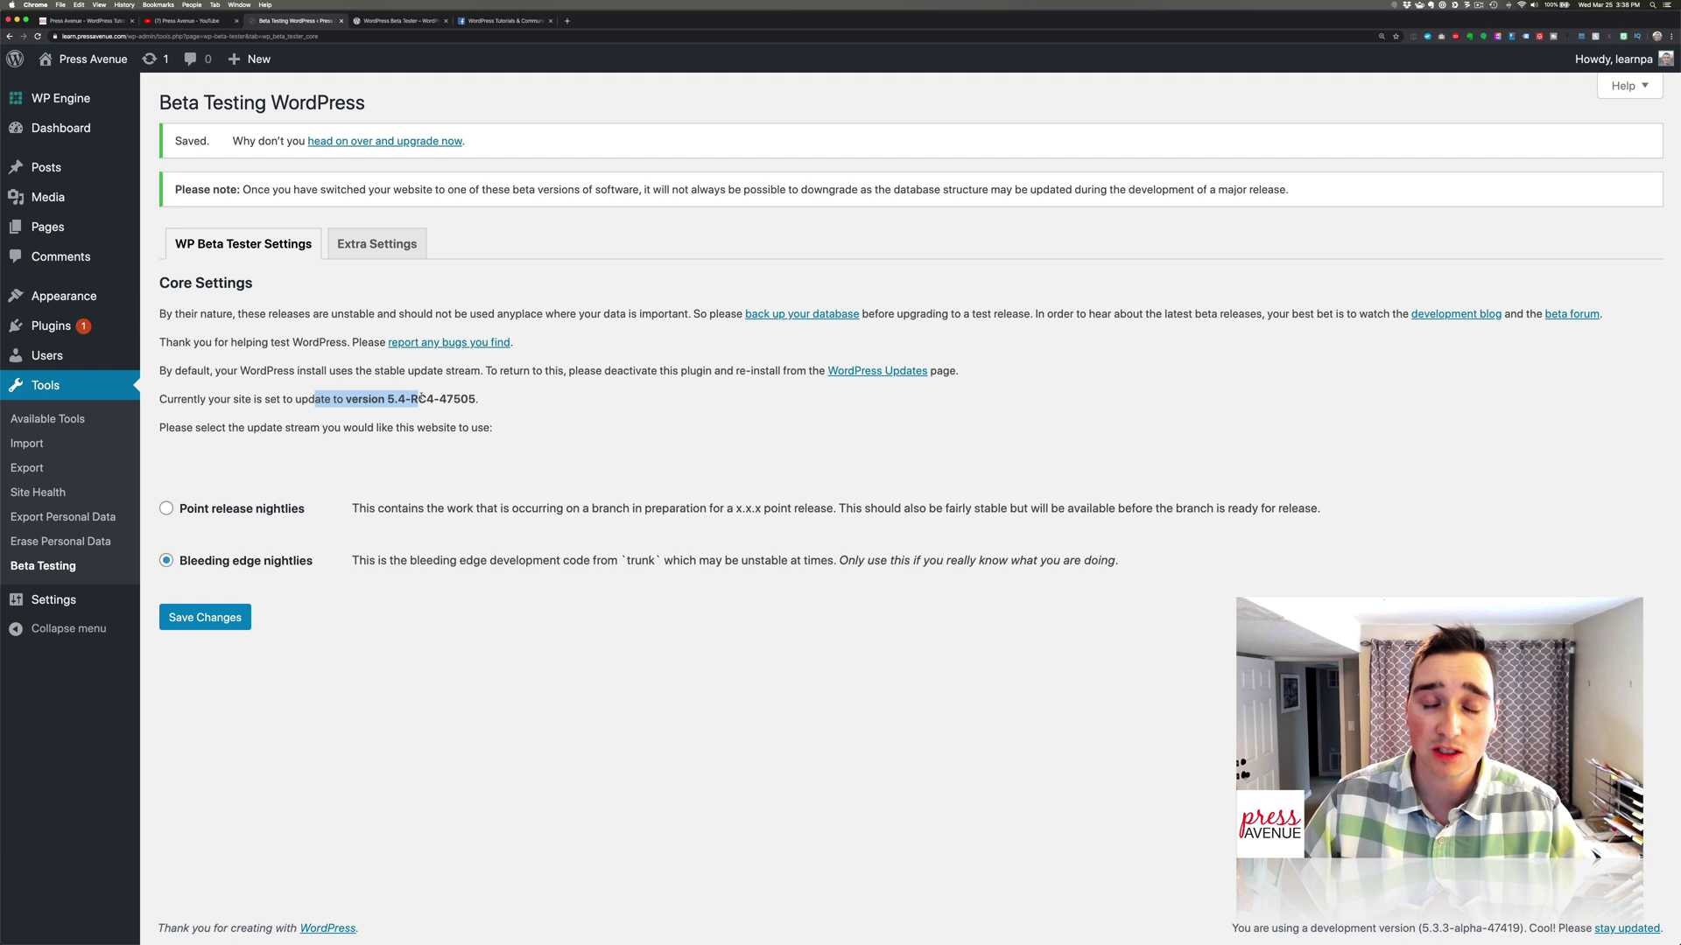
pyautogui.moveTo(410, 399); pyautogui.dragTo(434, 399)
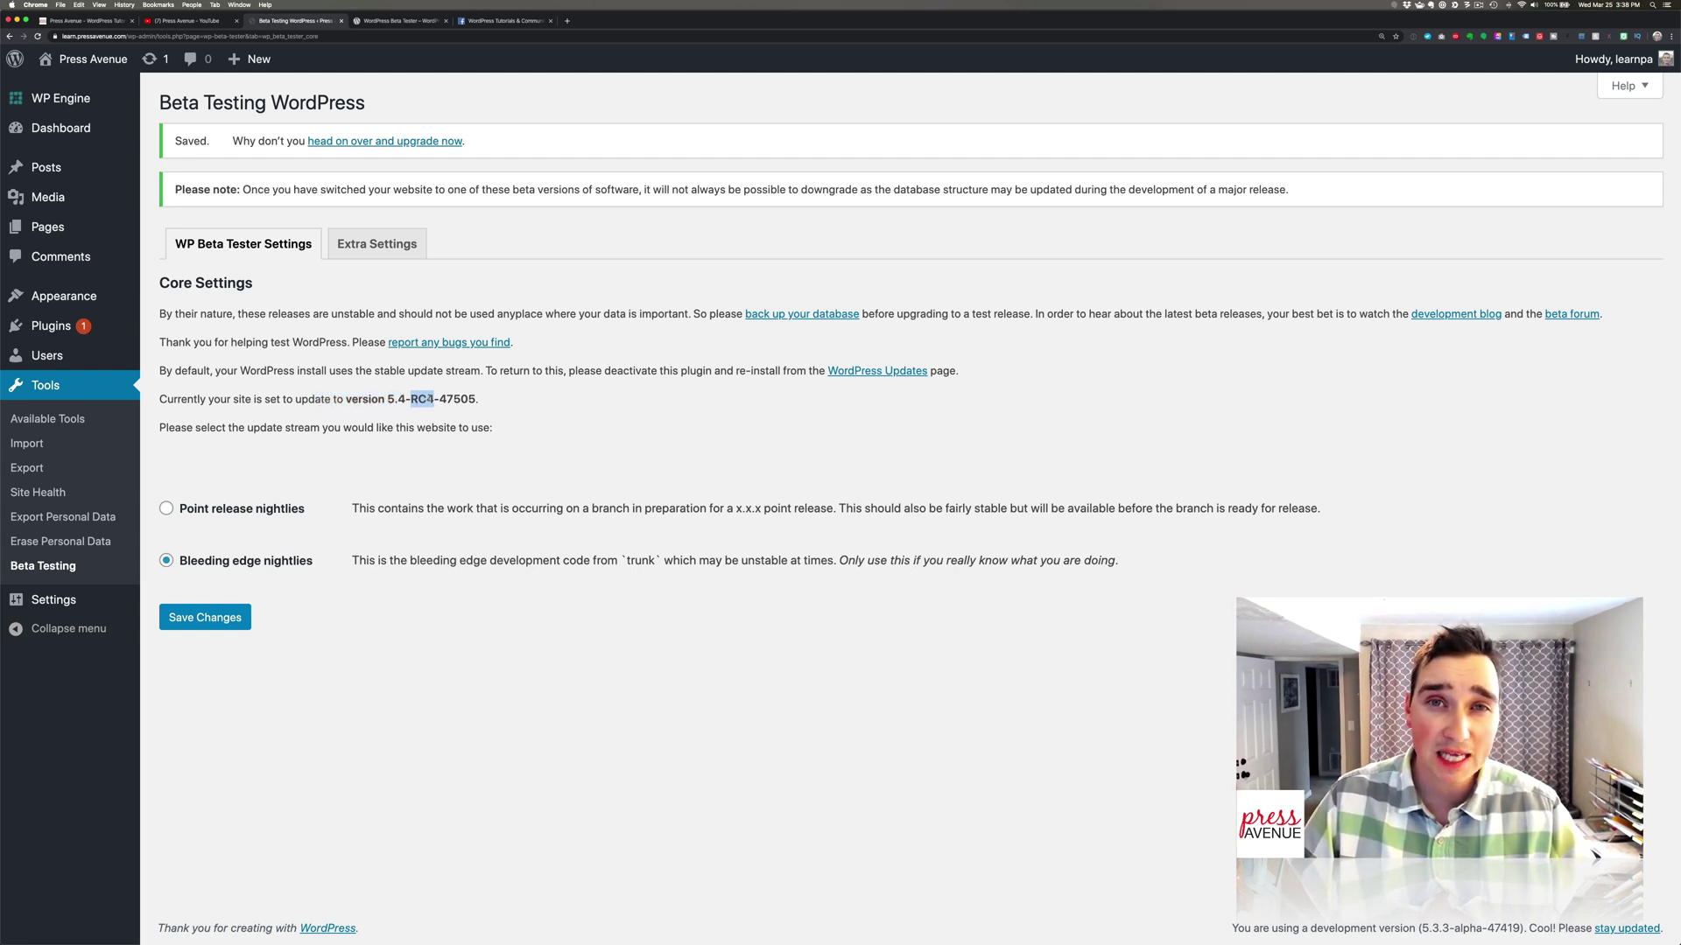
pyautogui.click(450, 399)
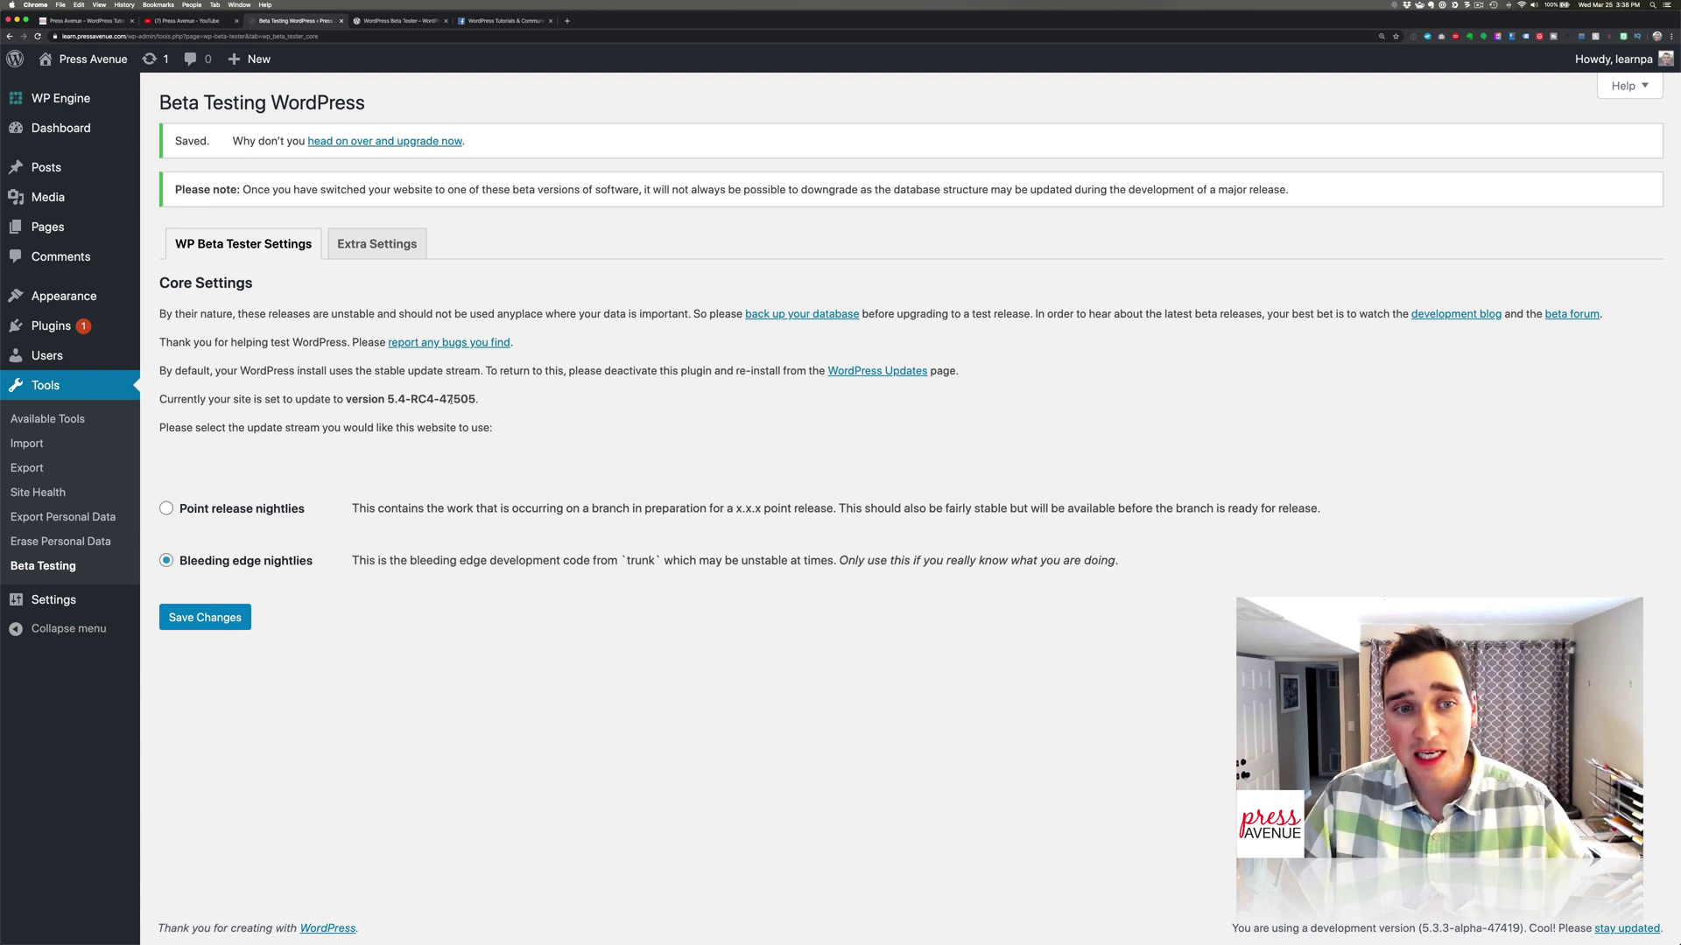
pyautogui.moveTo(439, 399); pyautogui.dragTo(486, 402)
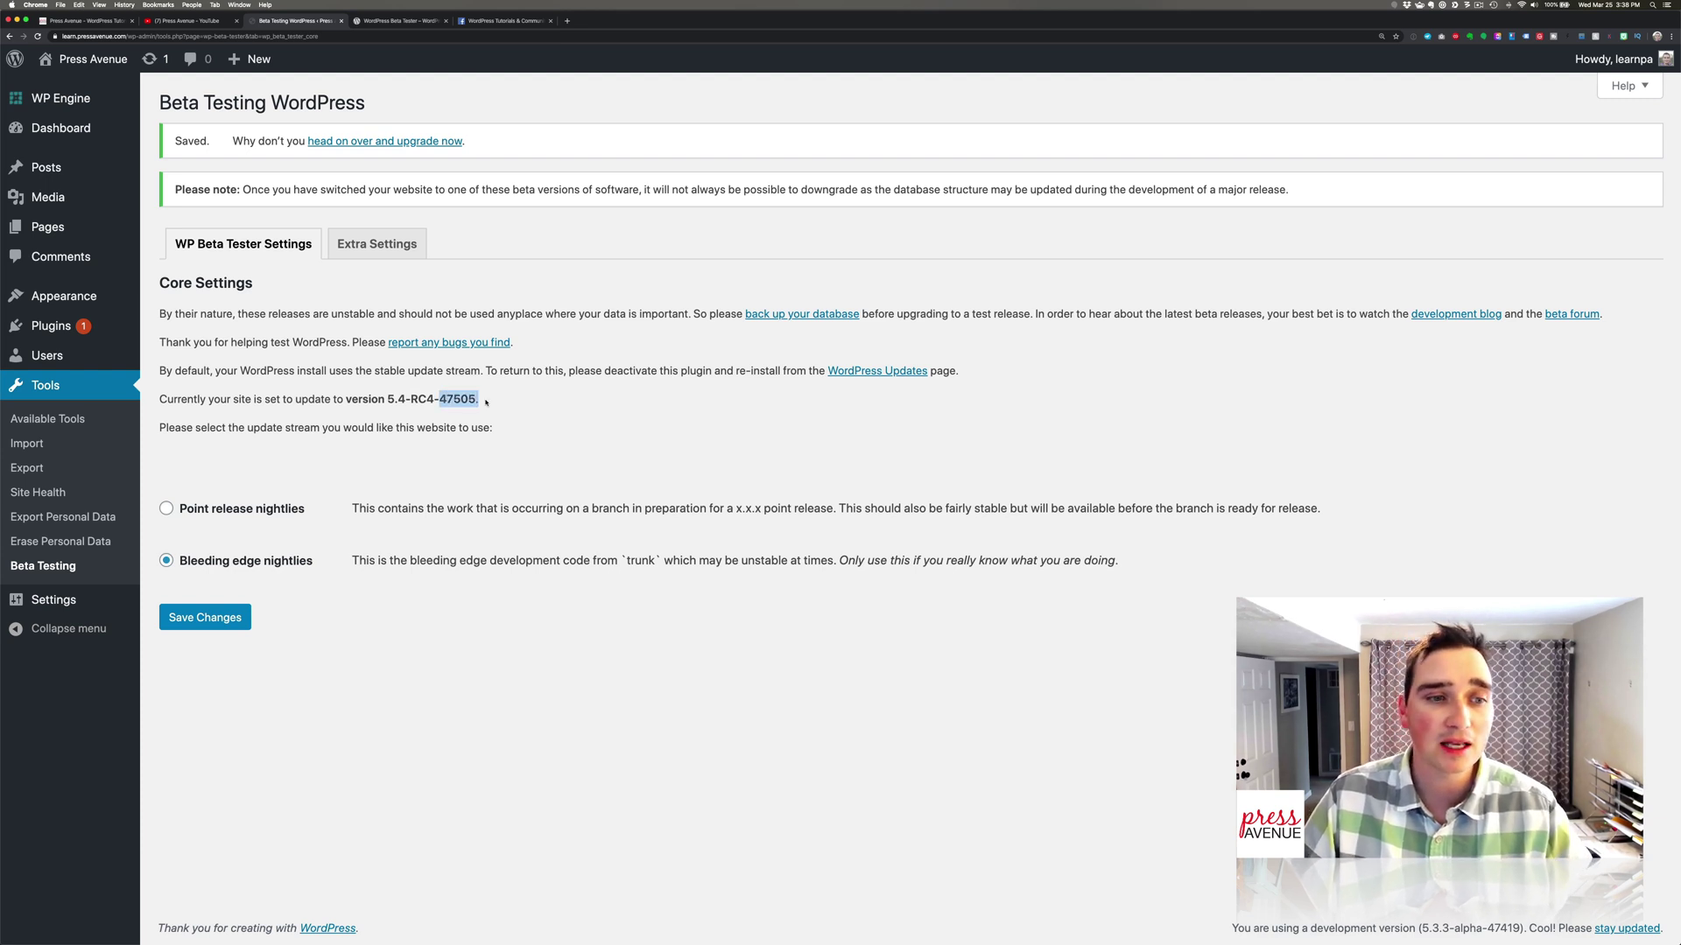
pyautogui.click(230, 618)
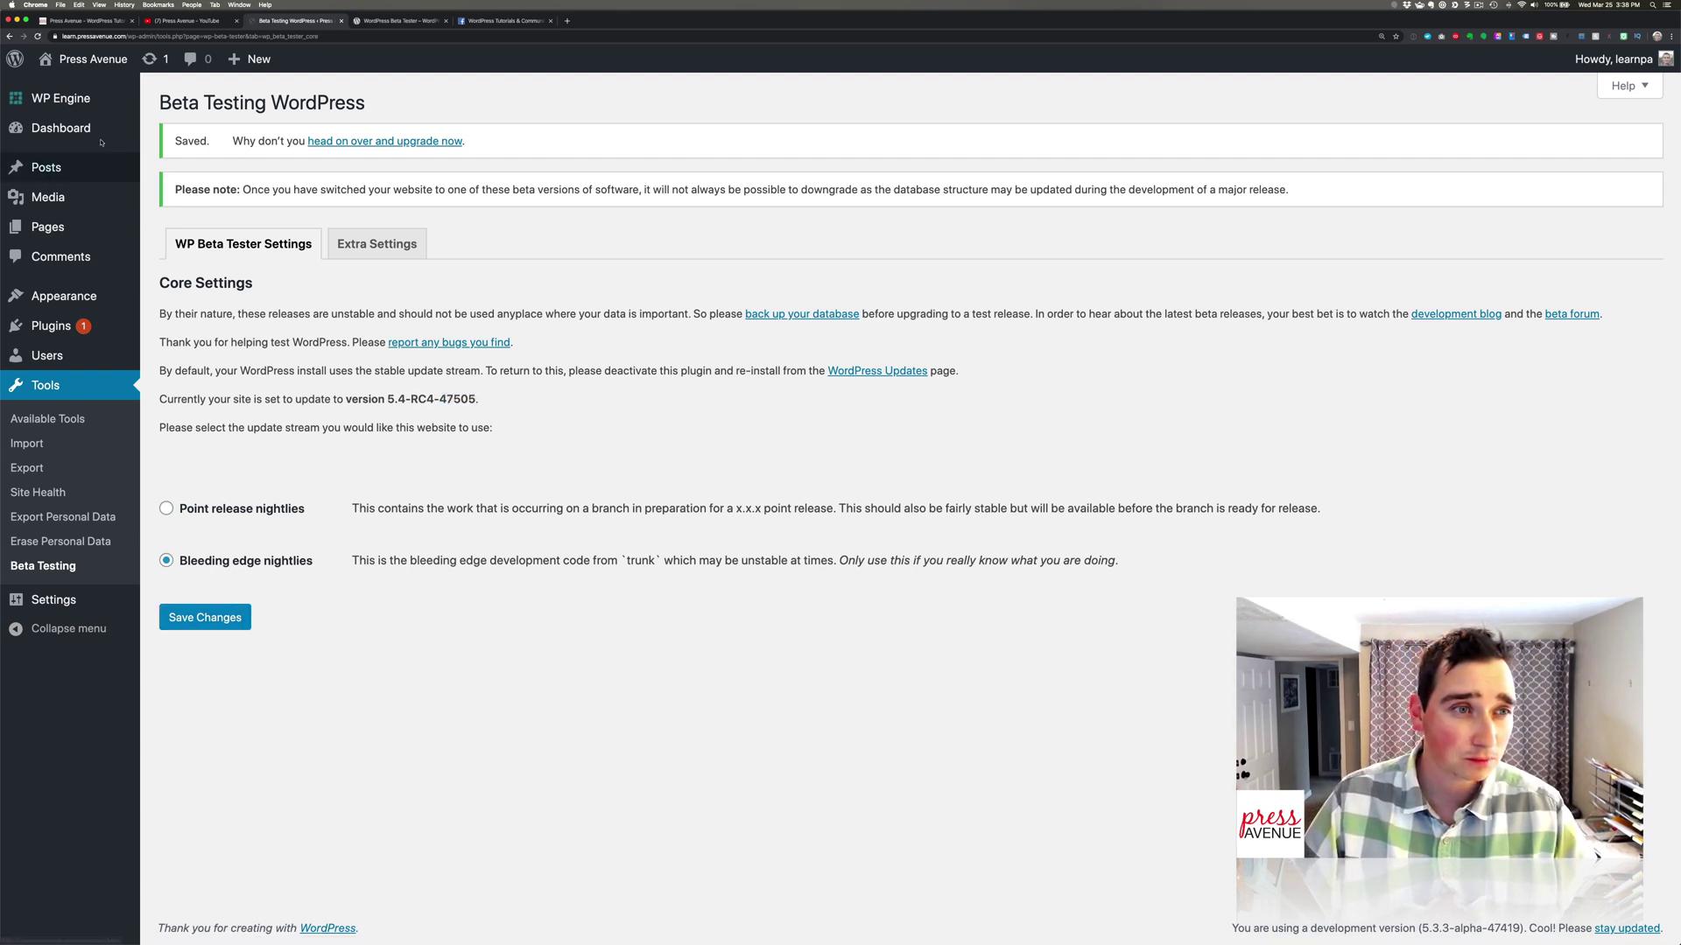
# - Run Update Now from Dashboard > Updates, answering 'No thanks, I already did this' to the WP Engine prompt
pyautogui.moveTo(96, 132)
pyautogui.click(174, 155)
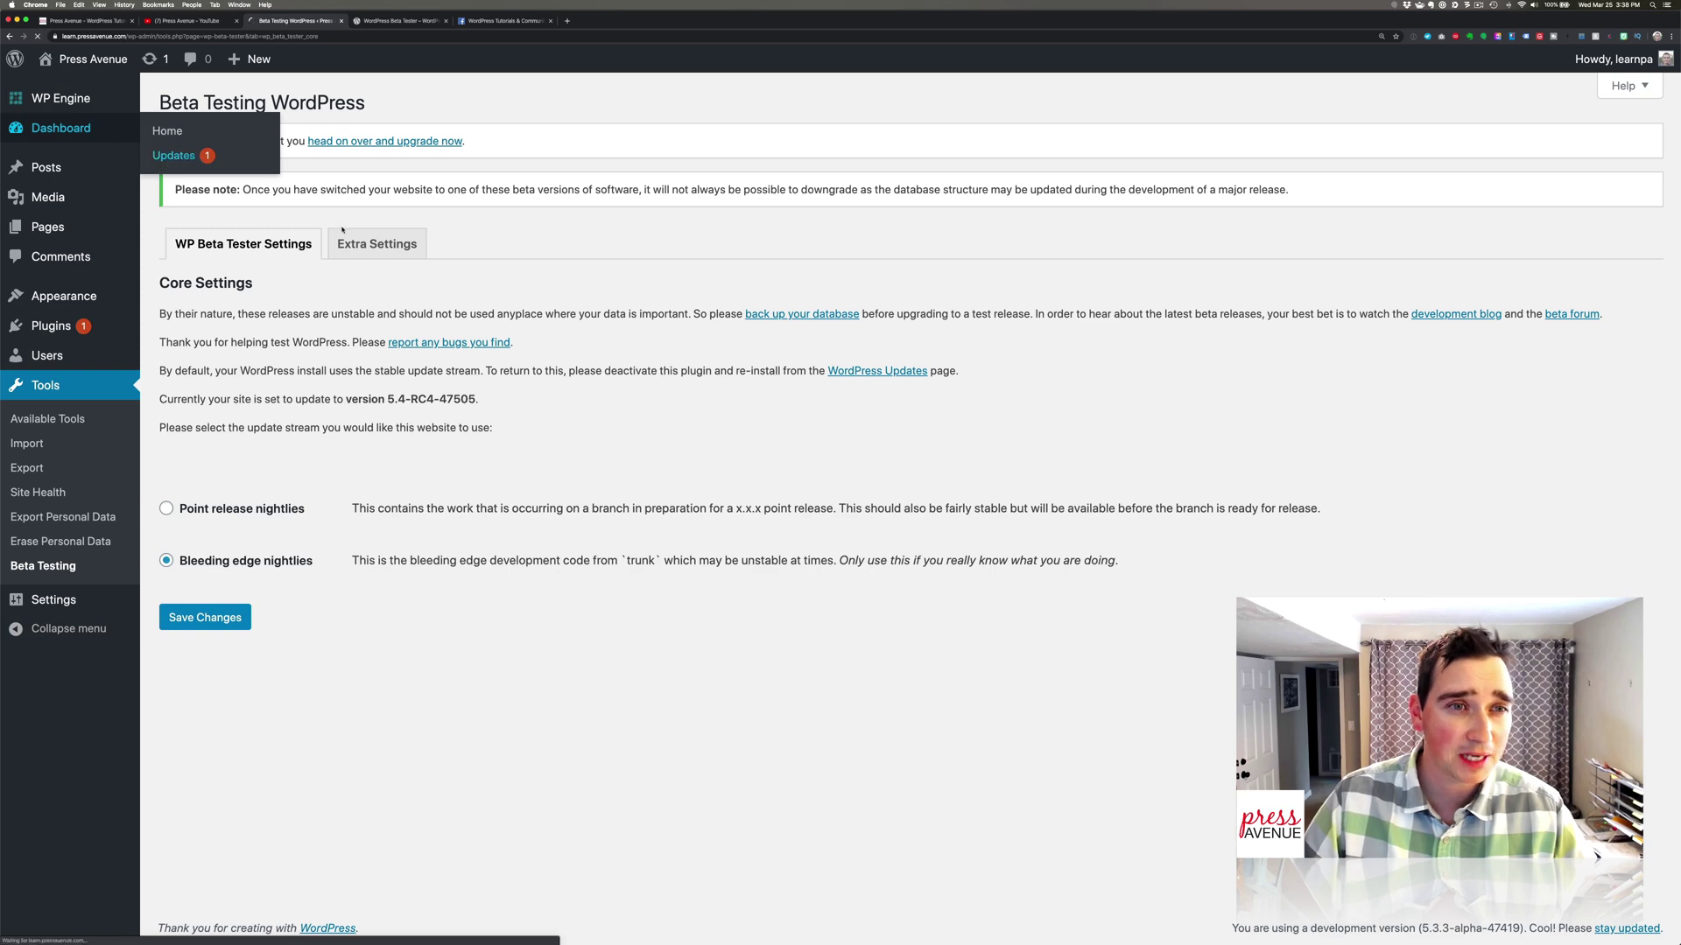
pyautogui.click(211, 304)
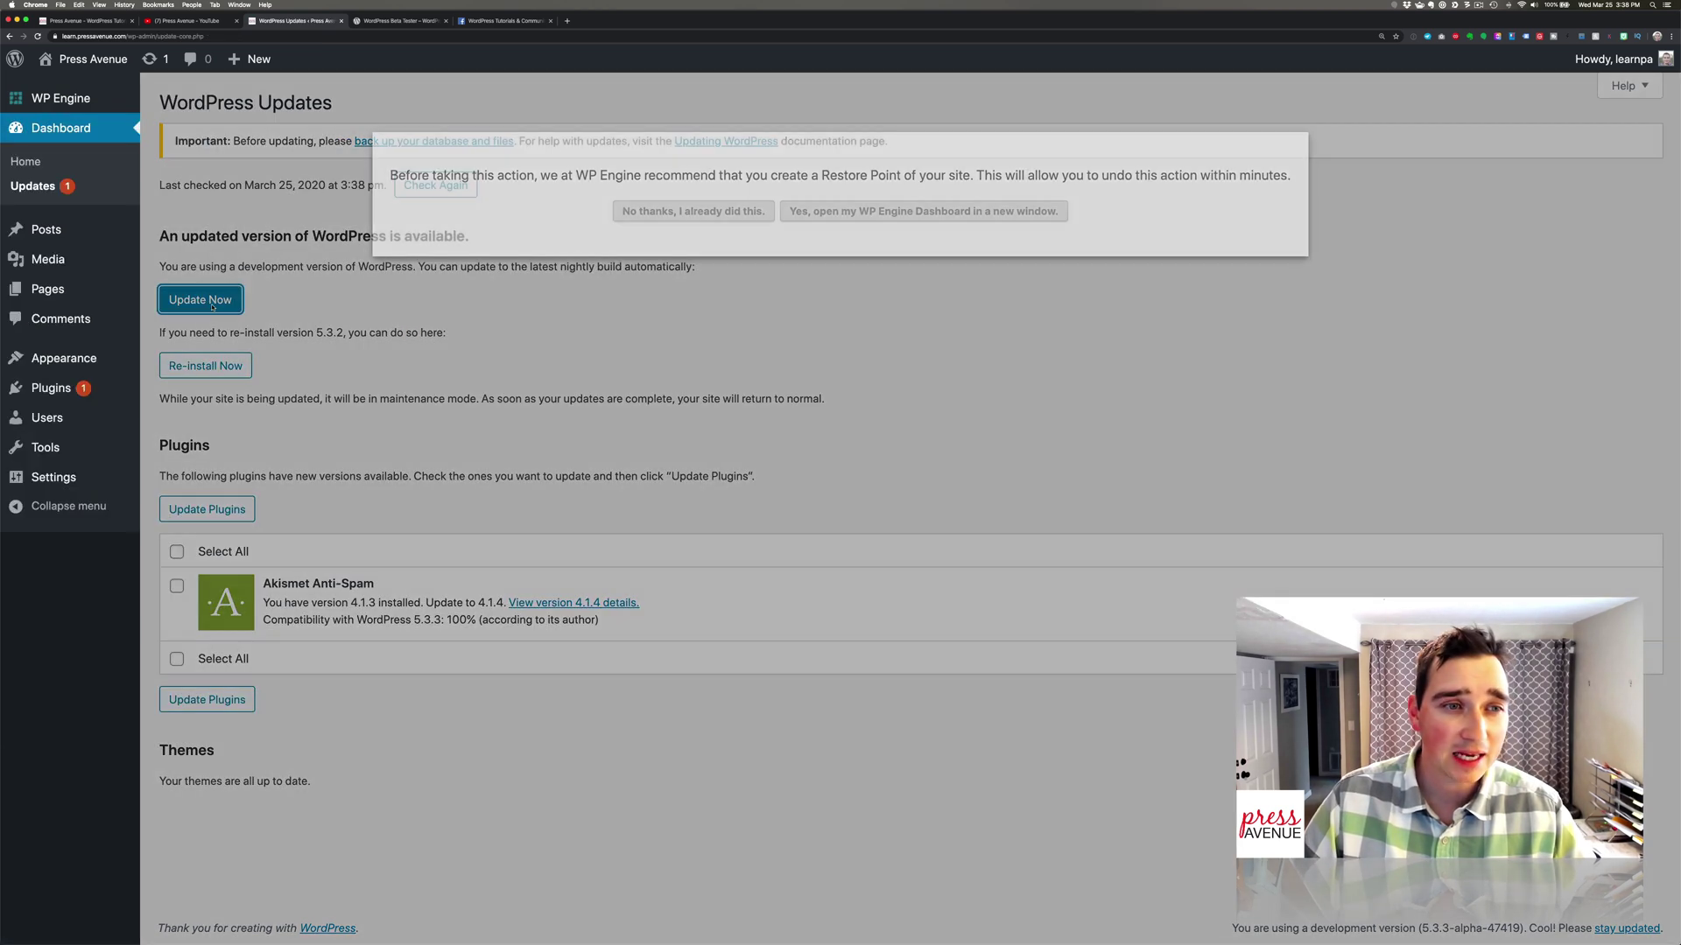
pyautogui.click(693, 215)
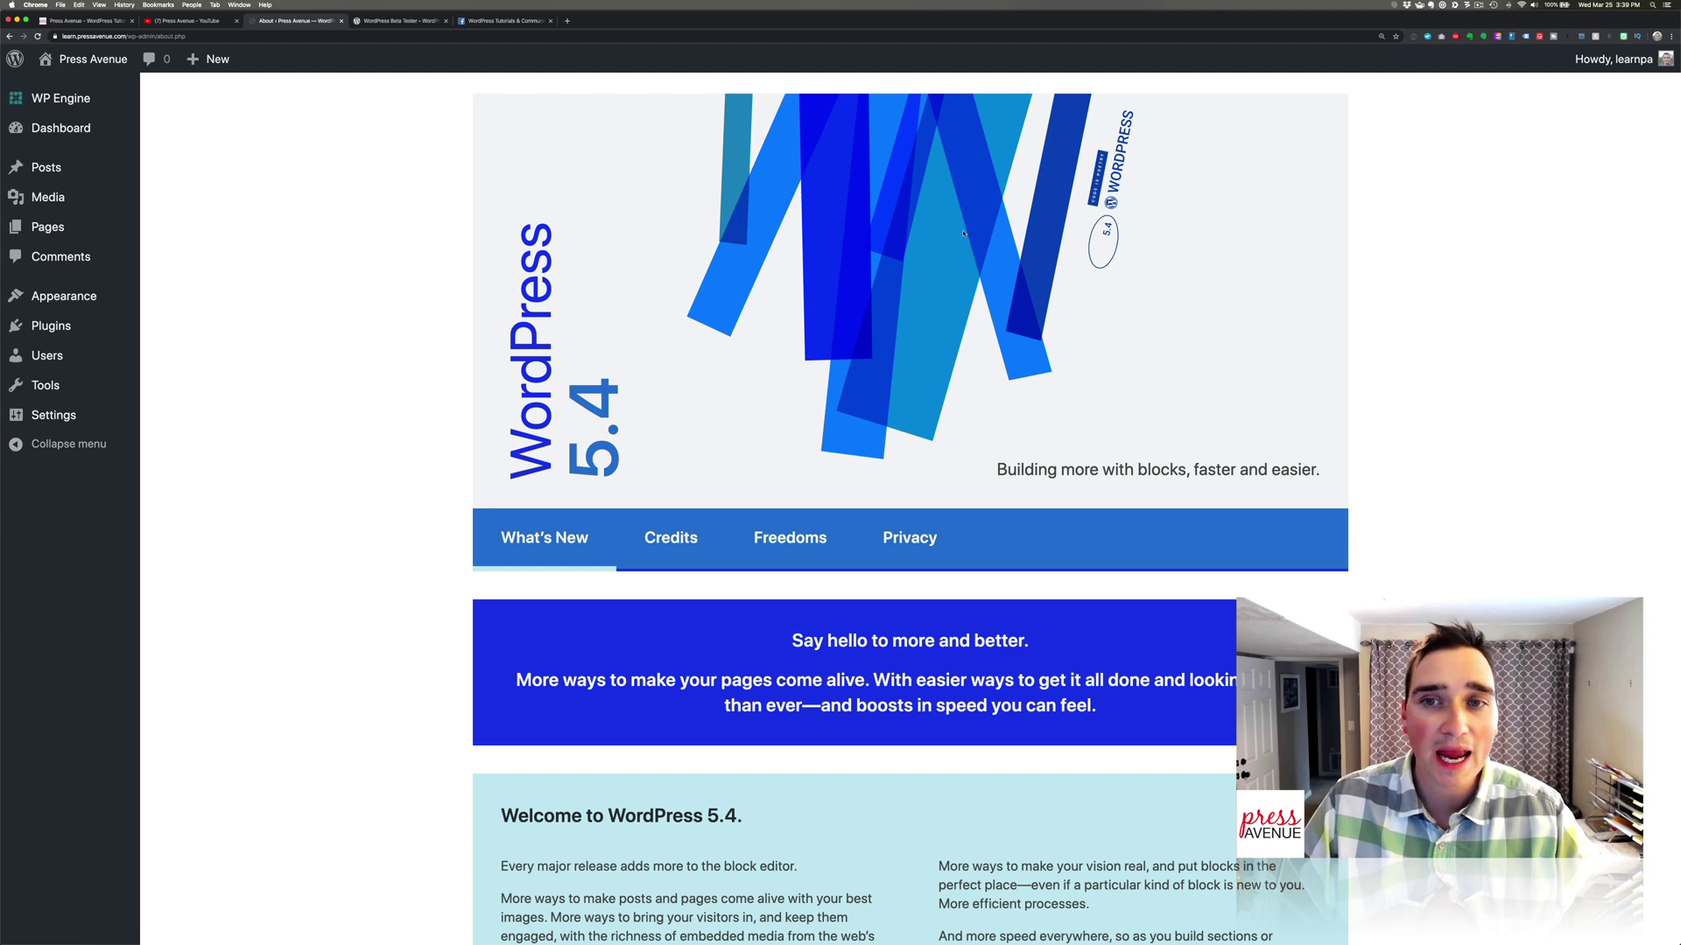
pyautogui.scroll(-3, 766, 274)
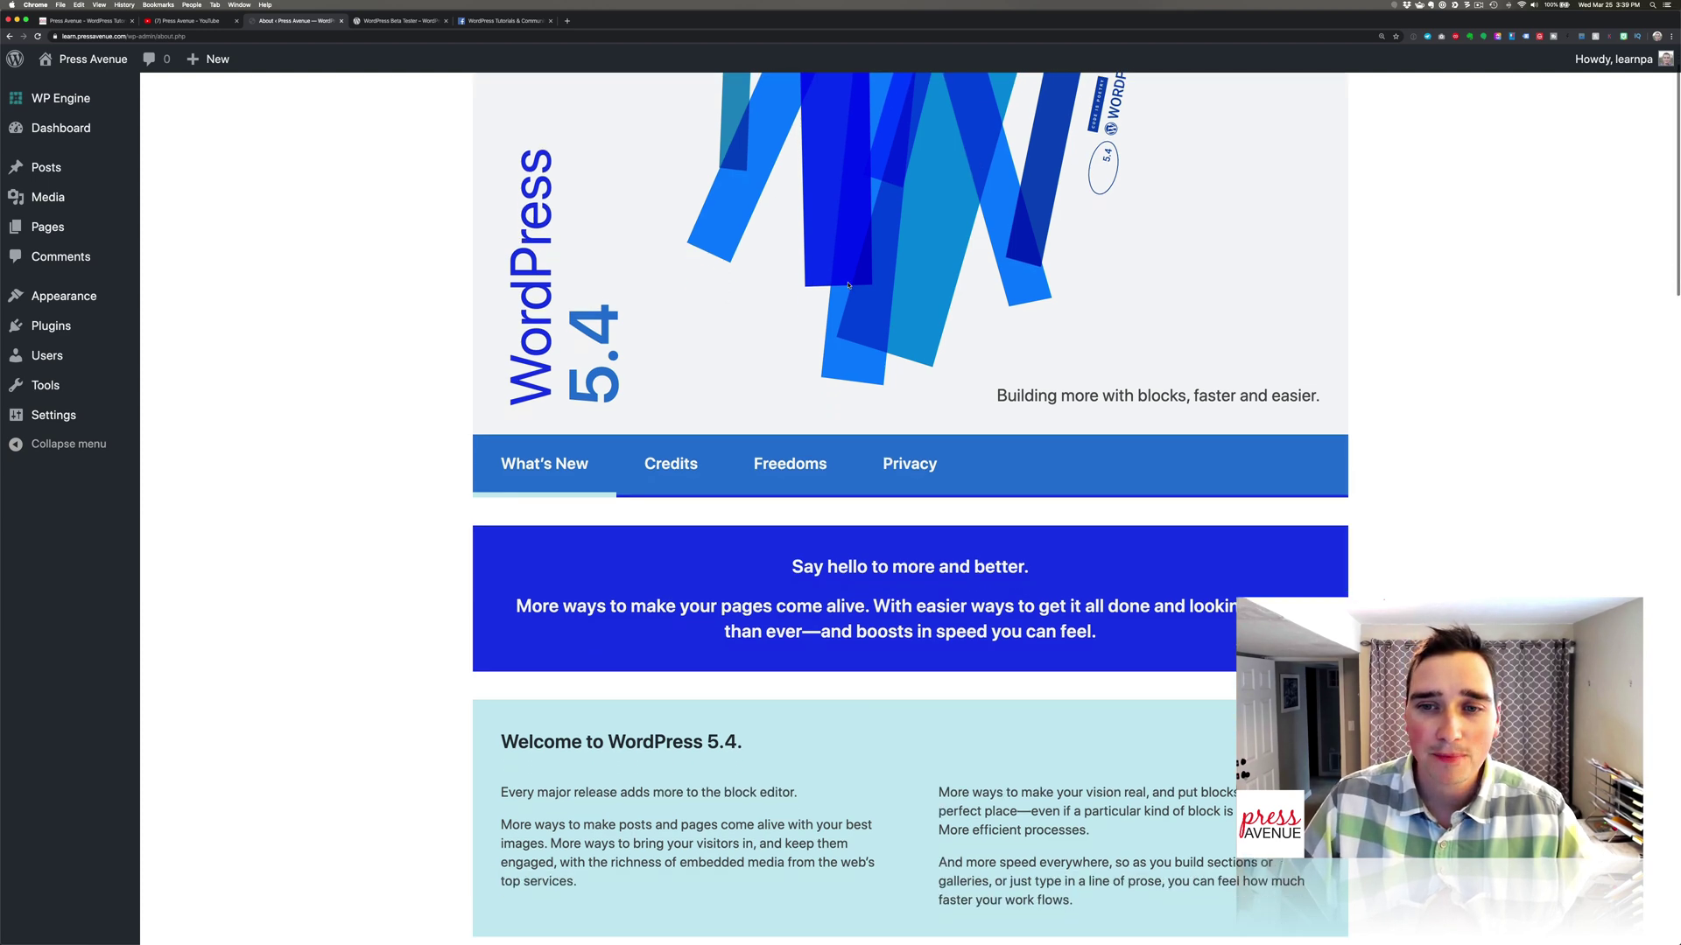
pyautogui.scroll(-8, 852, 285)
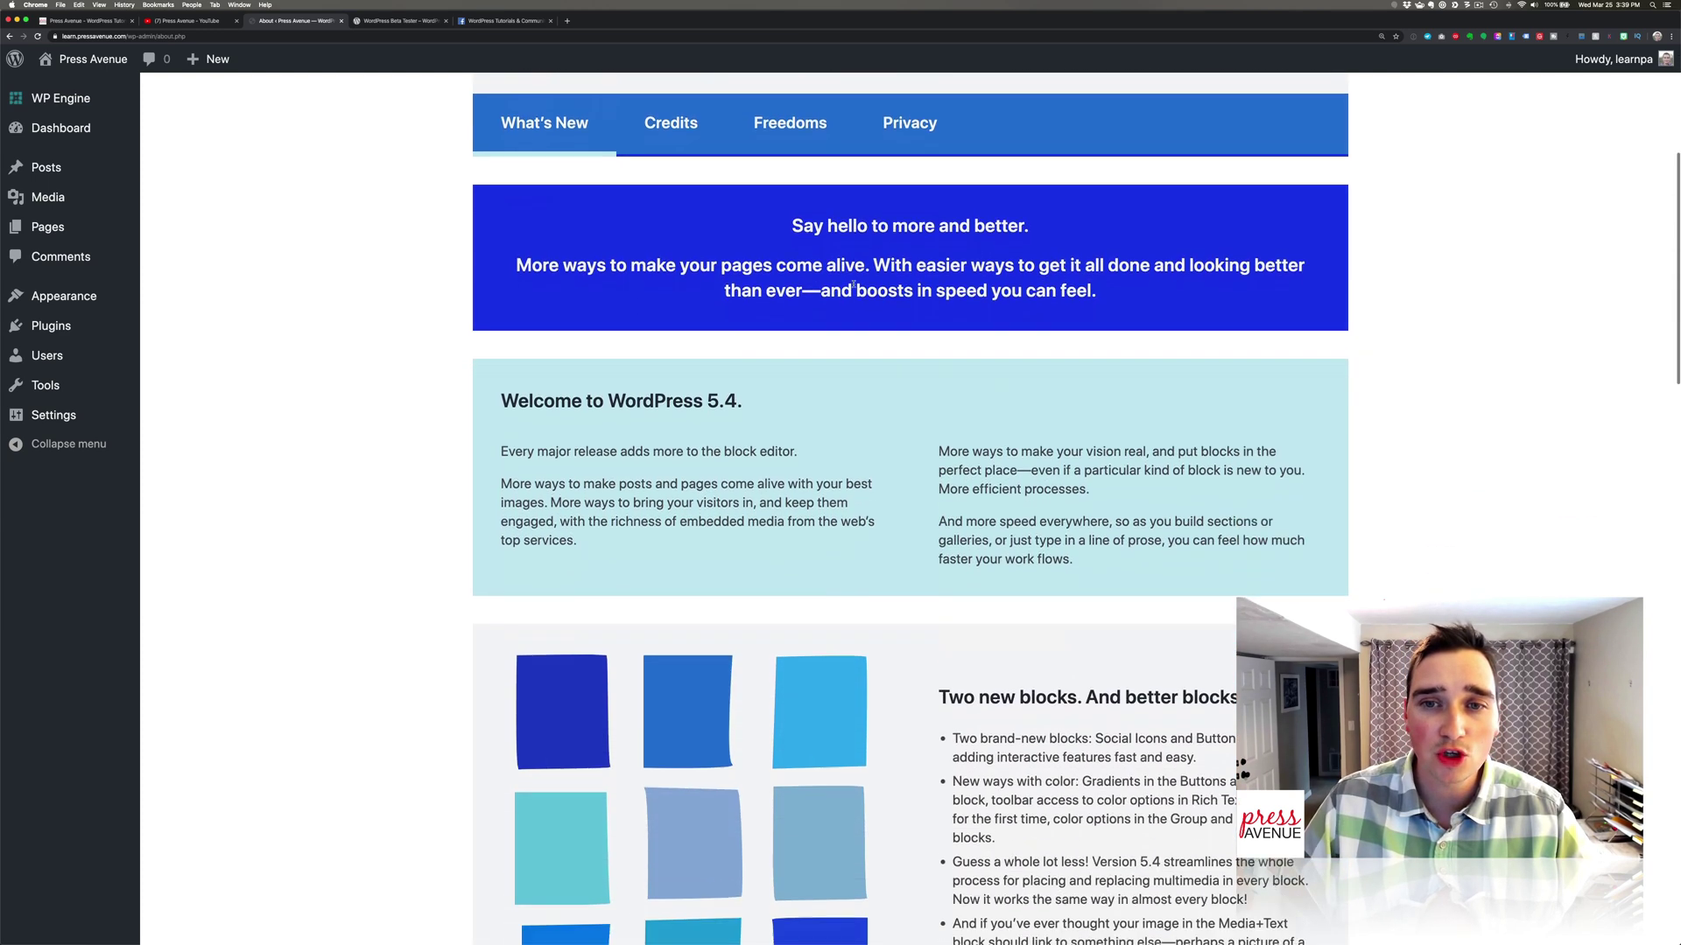
pyautogui.scroll(-6, 854, 286)
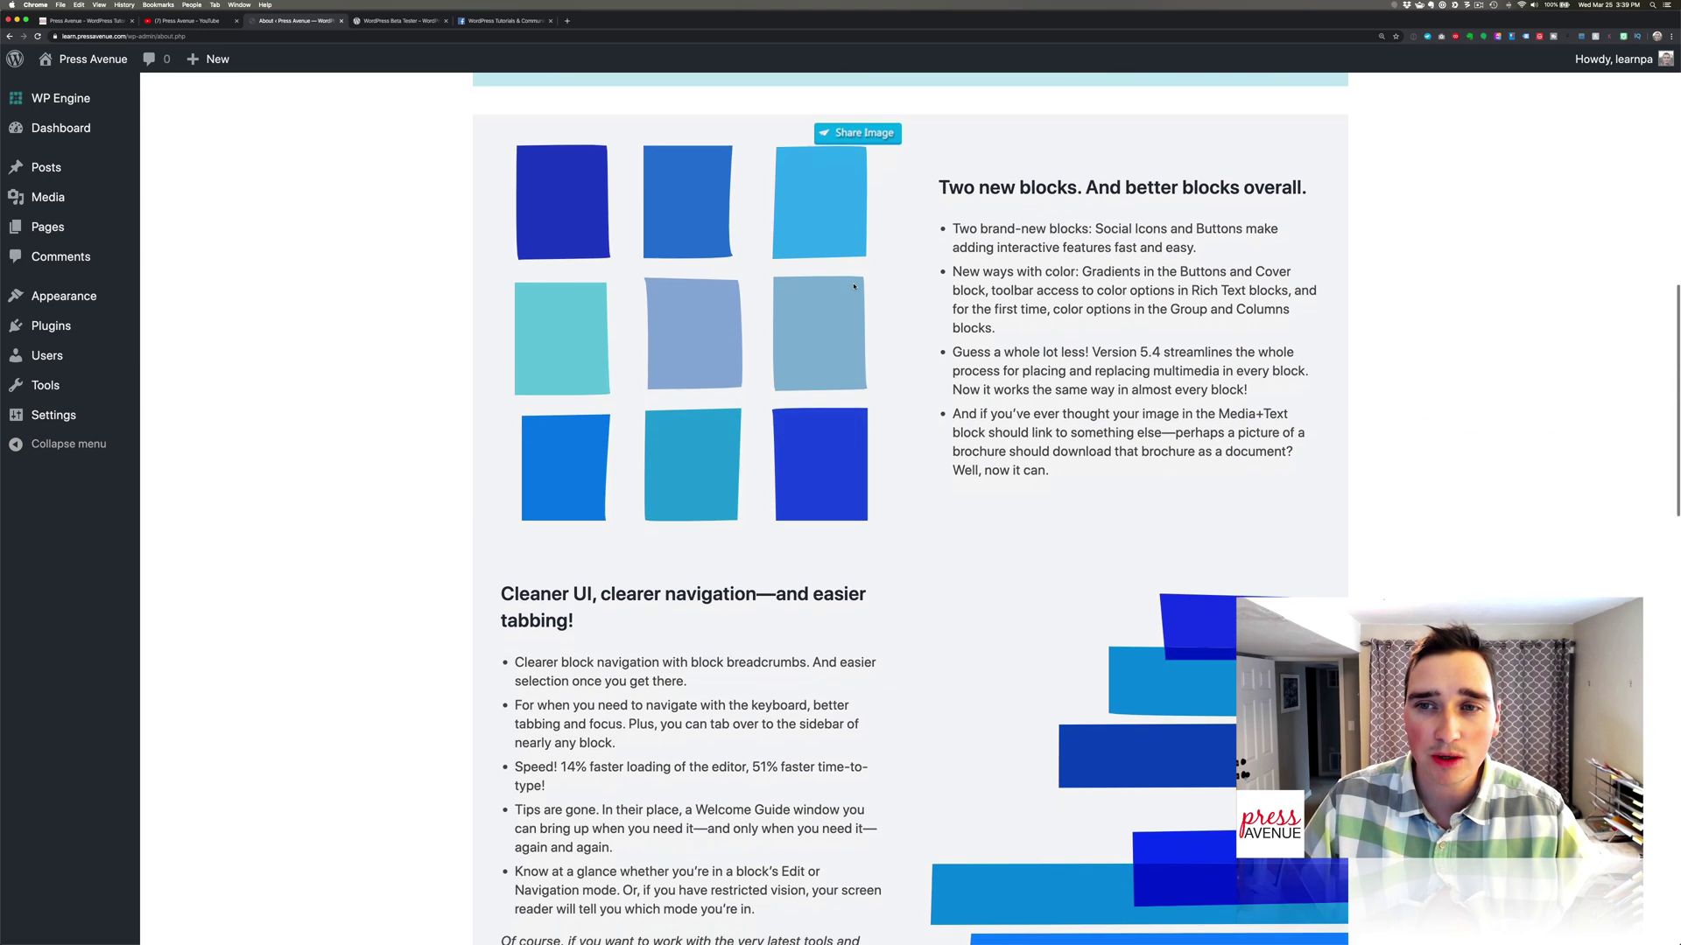
pyautogui.scroll(2, 882, 294)
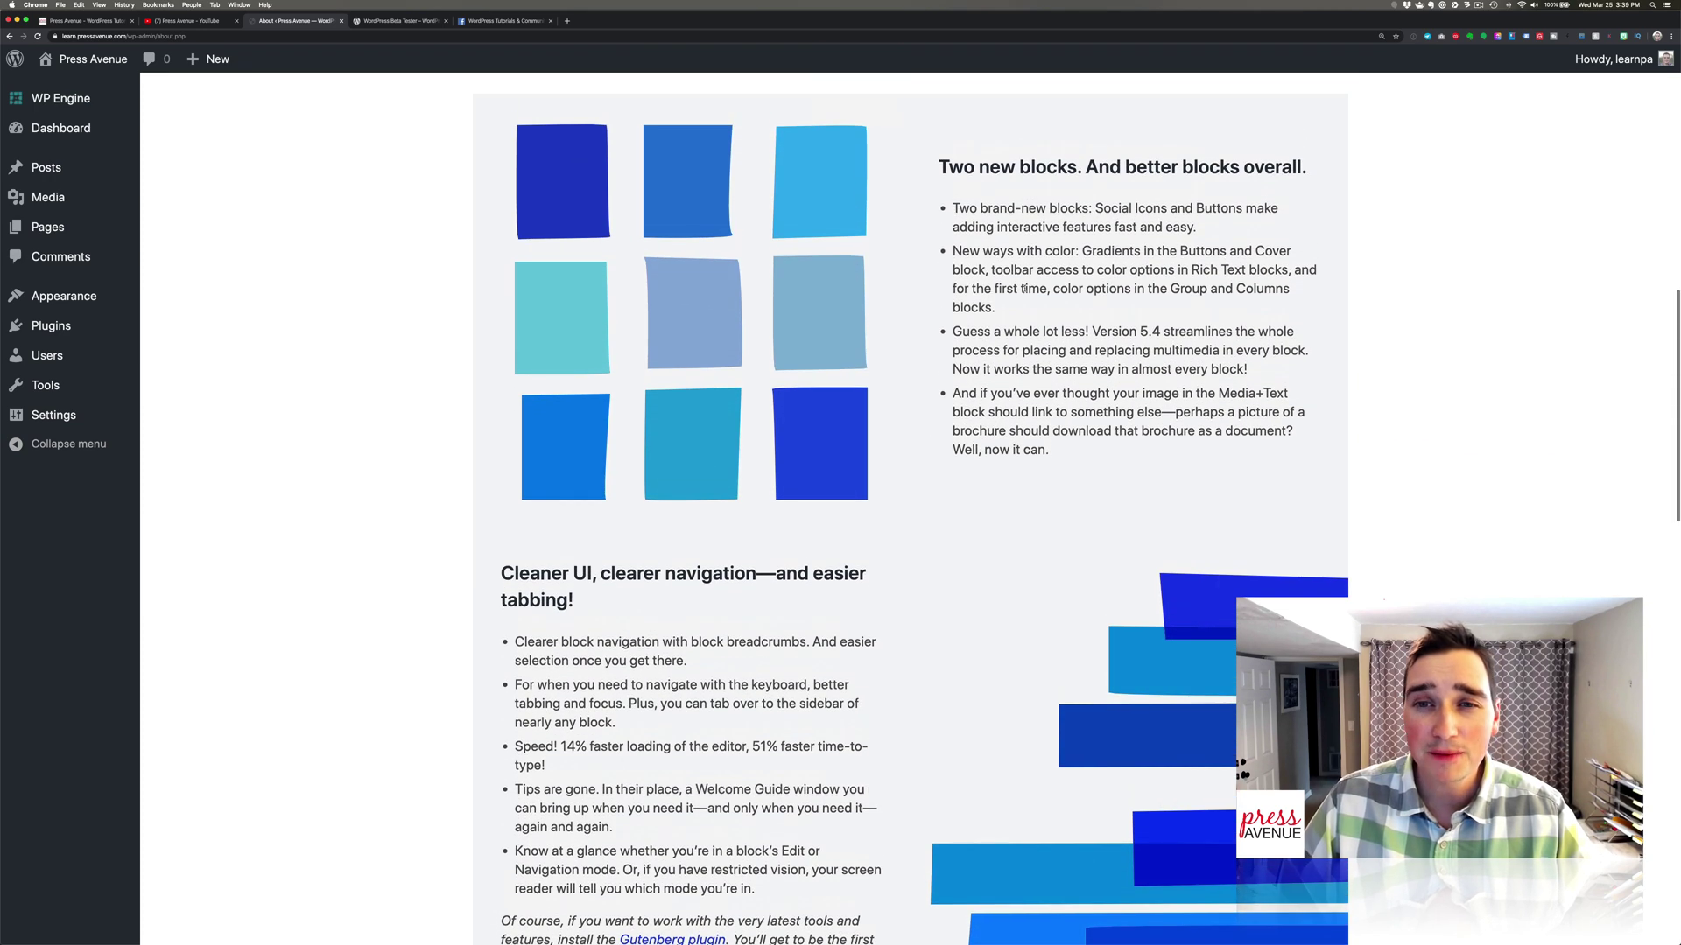
pyautogui.moveTo(1094, 254); pyautogui.dragTo(1249, 267)
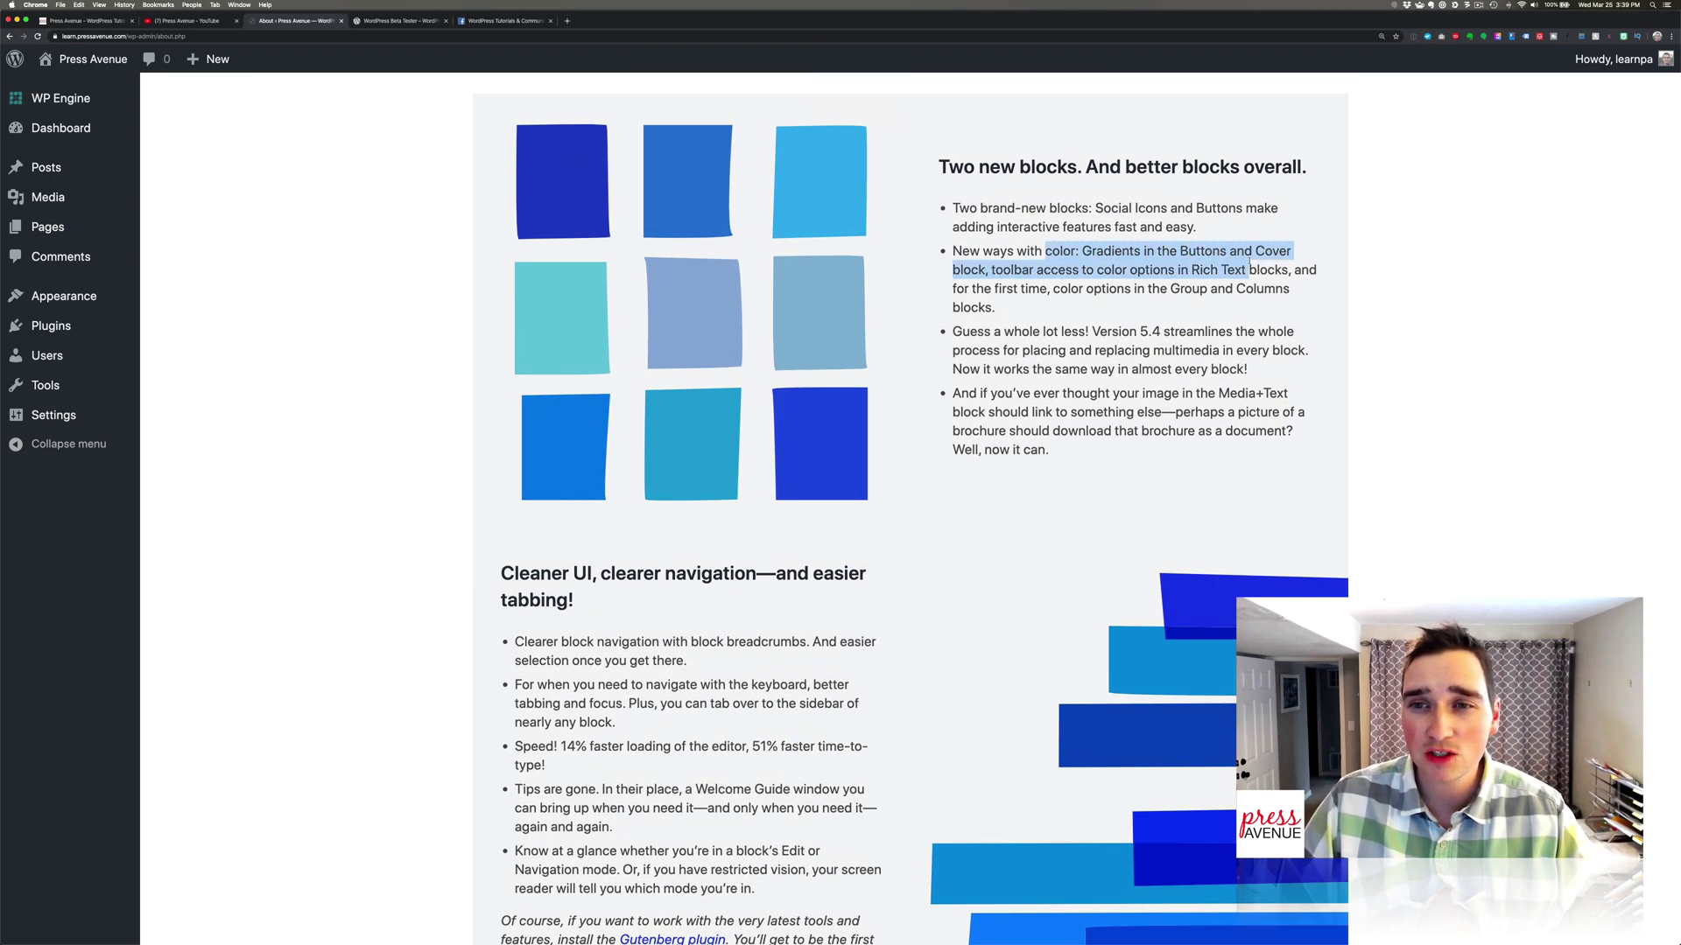
pyautogui.moveTo(1096, 208); pyautogui.dragTo(1168, 209)
pyautogui.click(1158, 221)
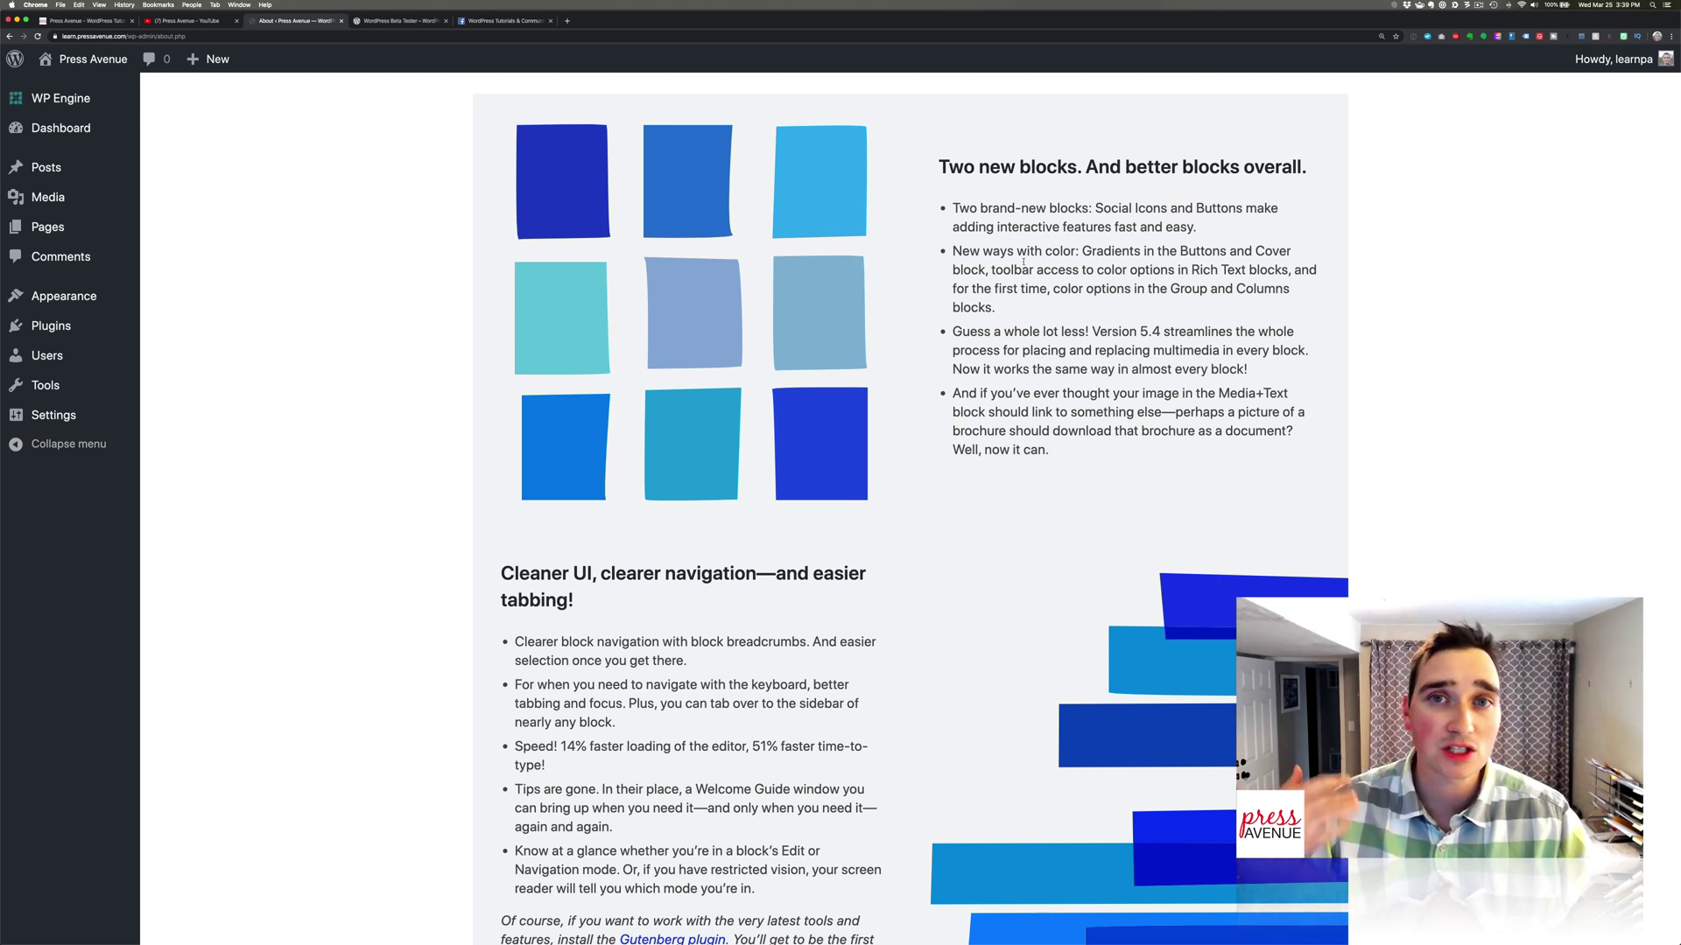
pyautogui.scroll(-1, 1024, 262)
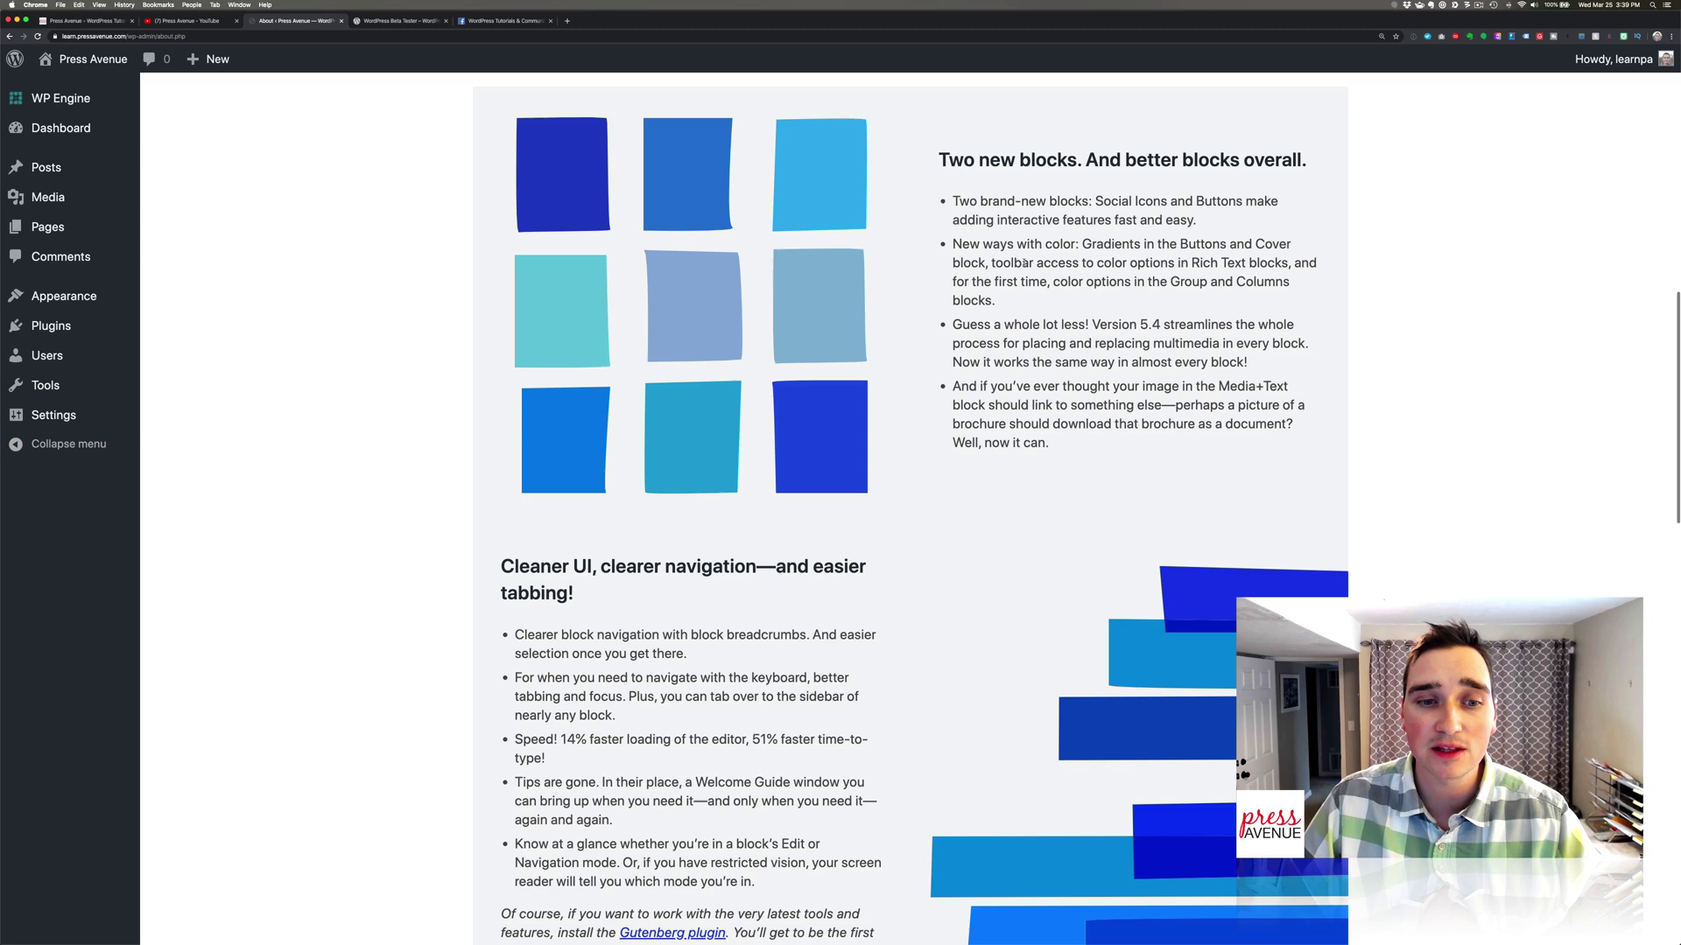
pyautogui.scroll(-5, 1025, 262)
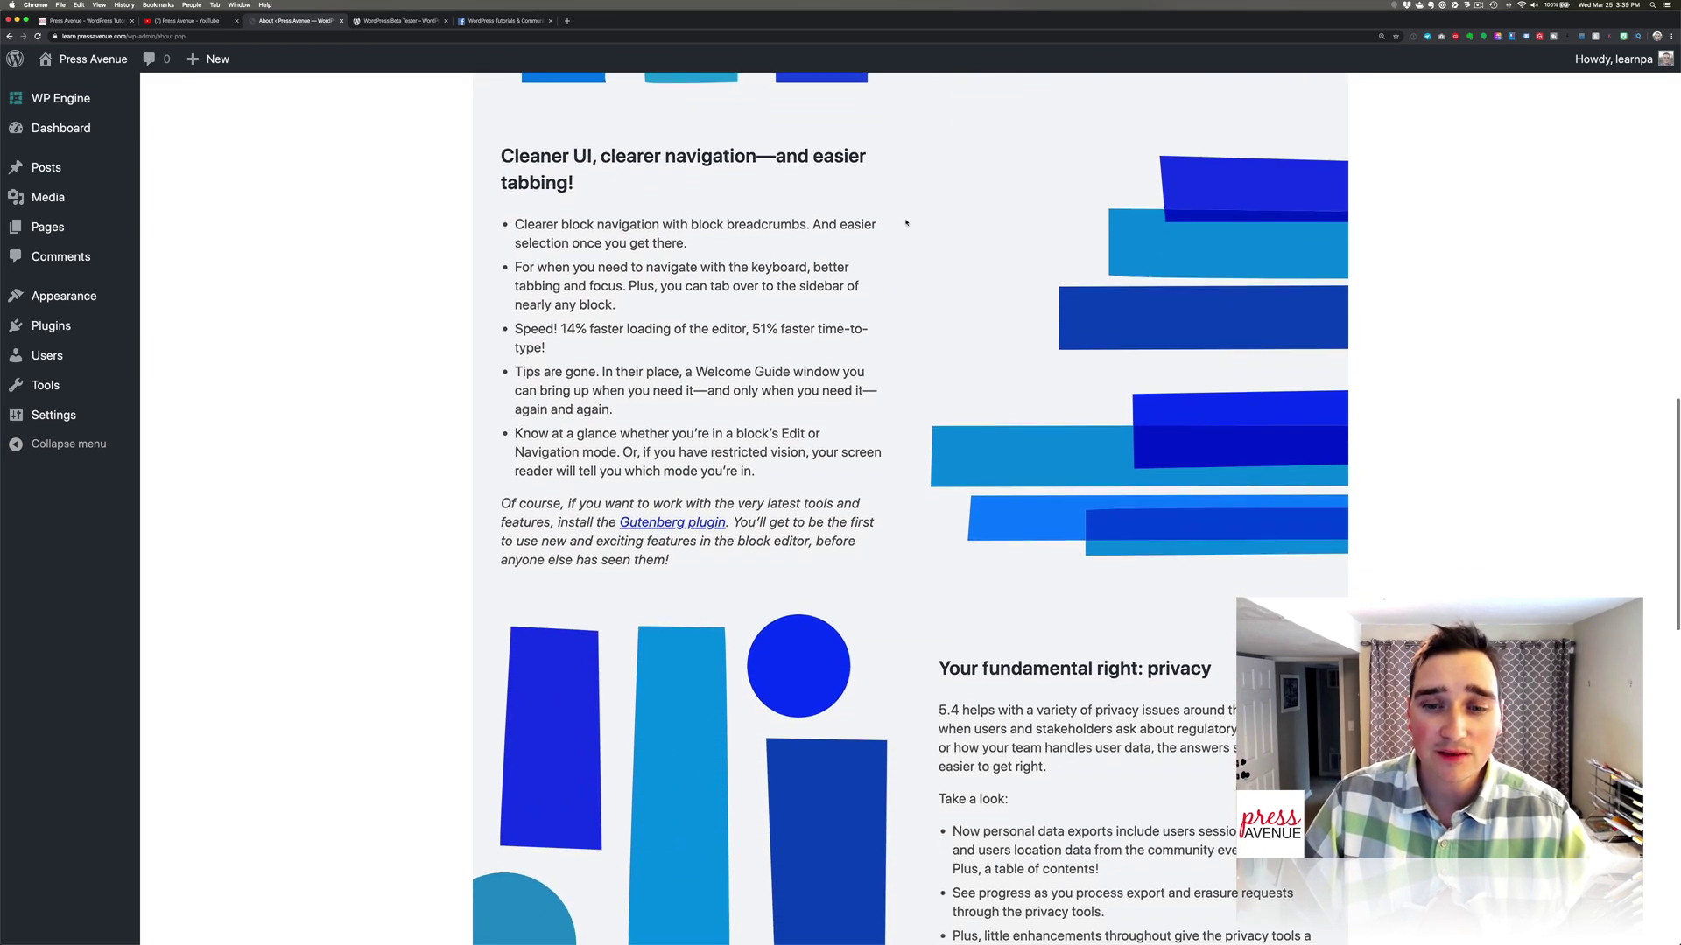
# - Scroll down through the WordPress 5.4 About page and back to the top
pyautogui.scroll(-10, 906, 222)
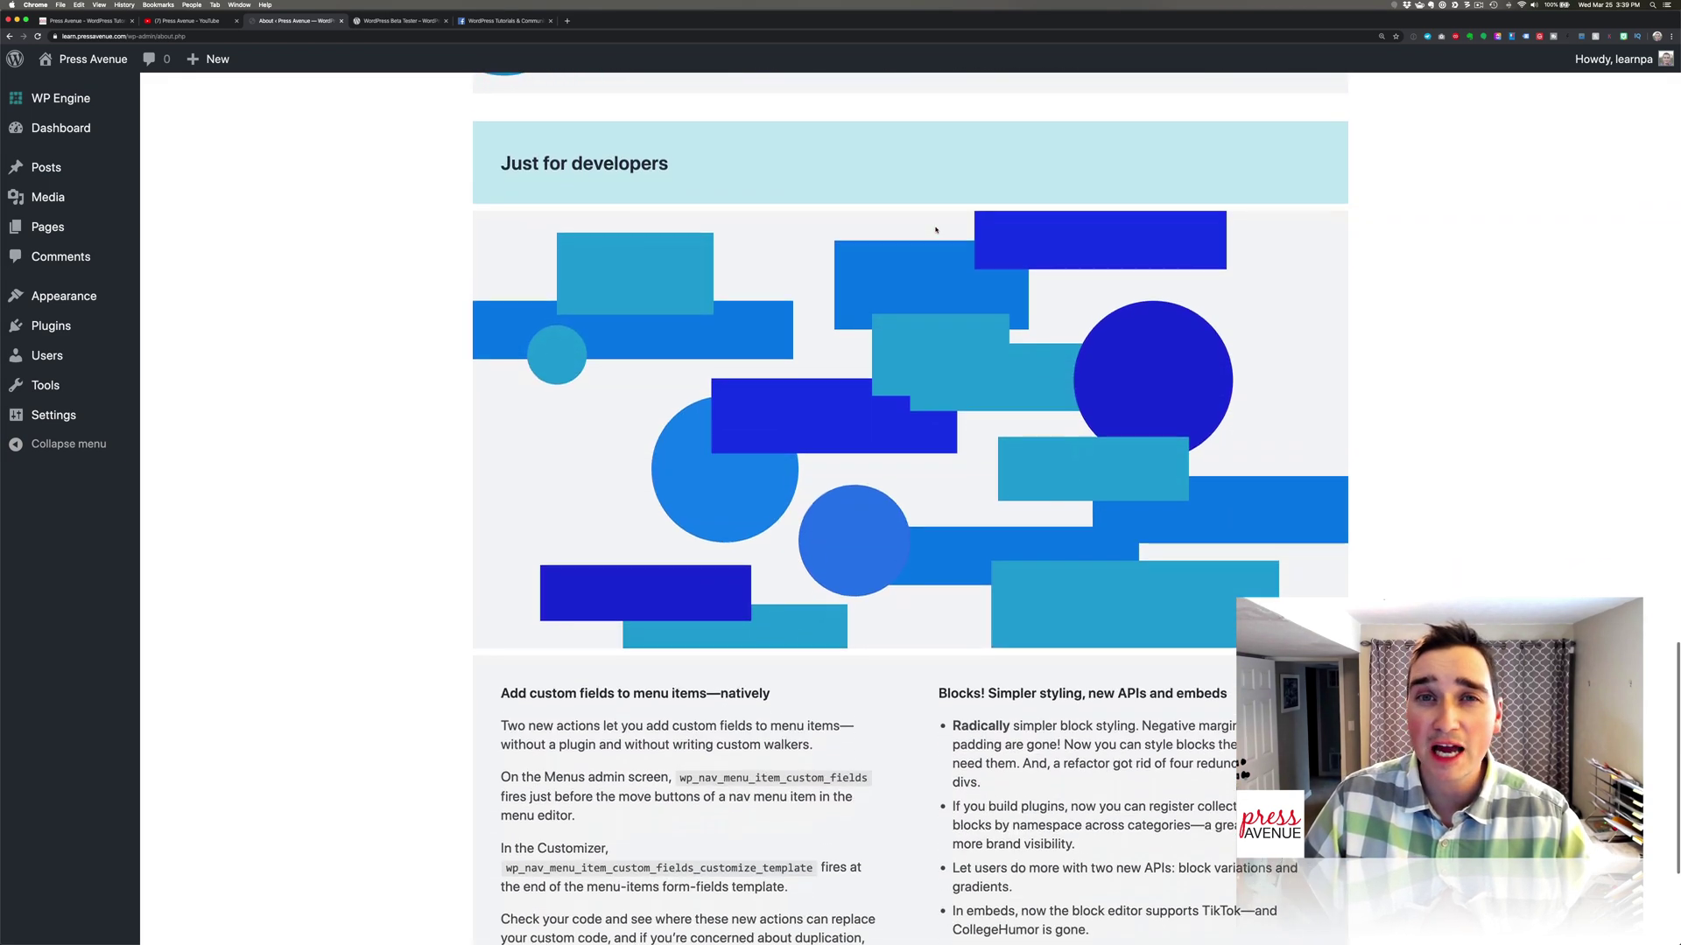
pyautogui.scroll(-1, 936, 229)
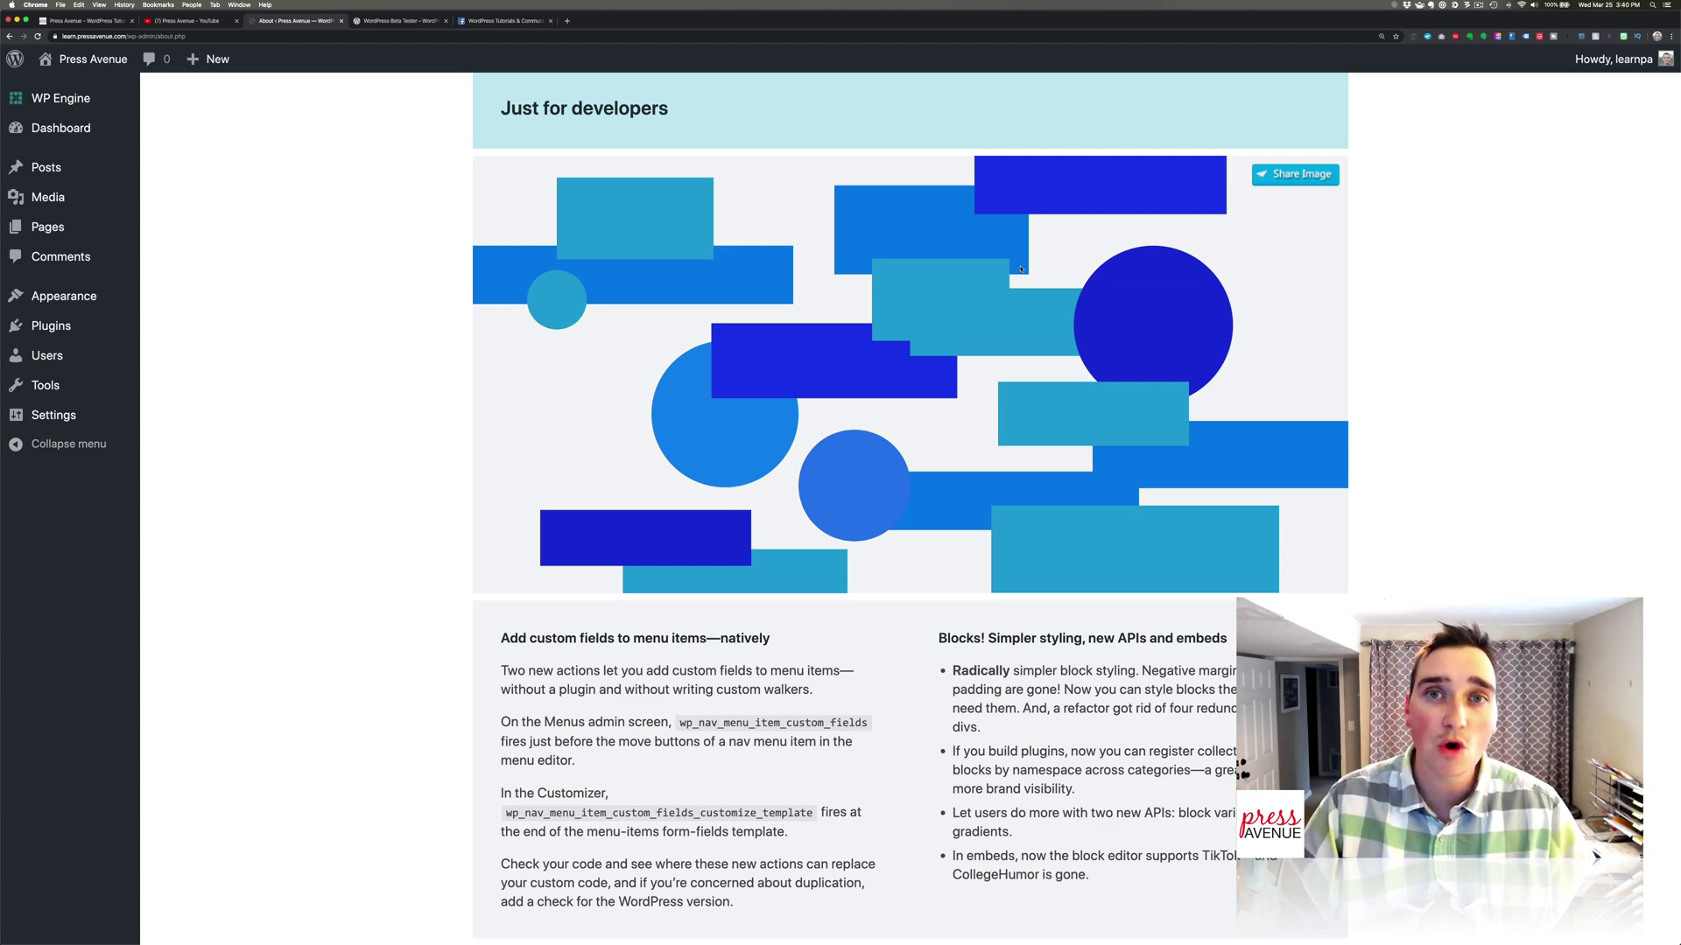
pyautogui.scroll(-5, 1063, 274)
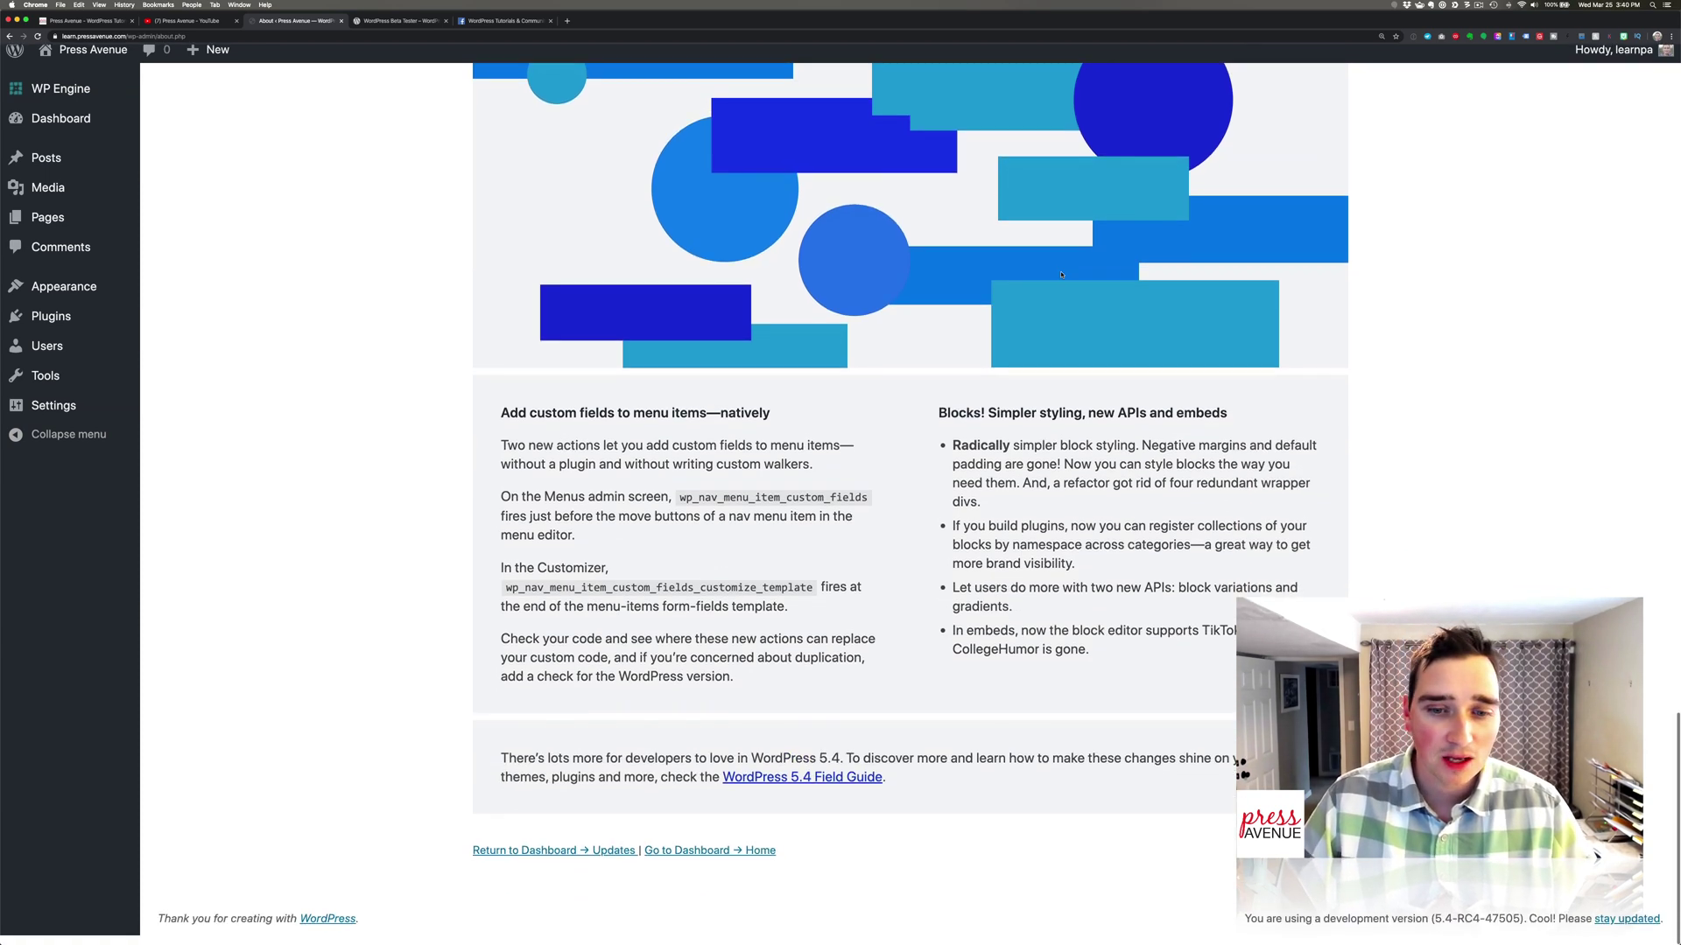
pyautogui.scroll(20, 1062, 275)
pyautogui.scroll(2, 1061, 274)
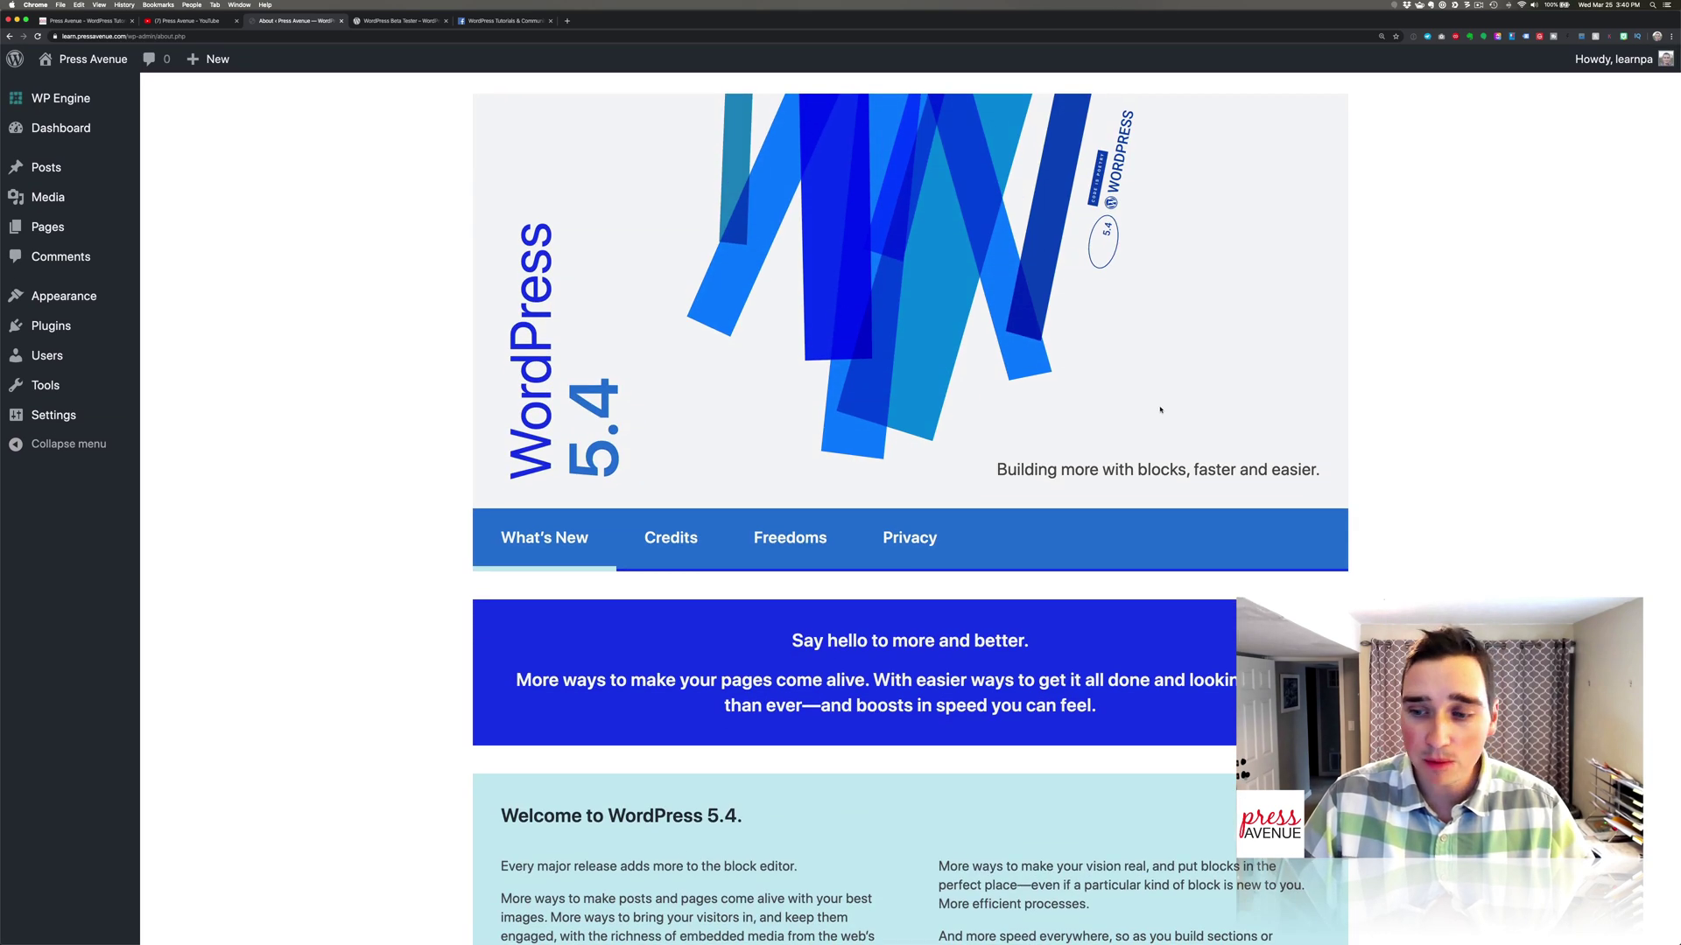
# - Go to the Dashboard and check the 5.4-RC4-47505 version number in the footer
pyautogui.click(62, 128)
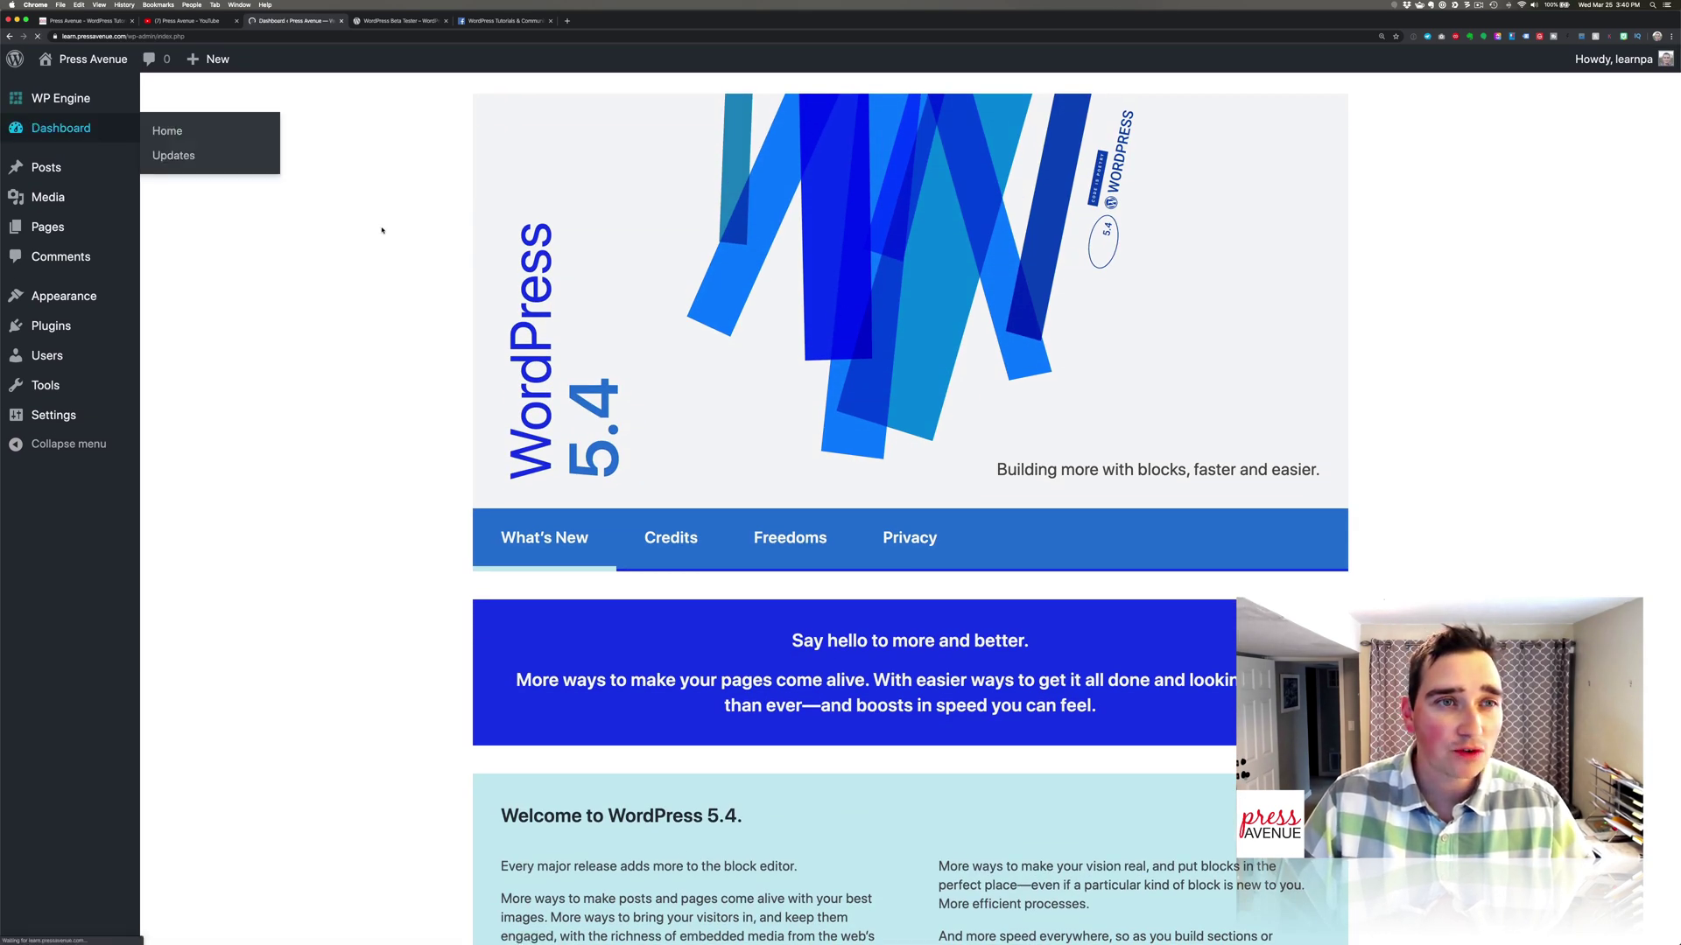
pyautogui.scroll(-8, 1107, 660)
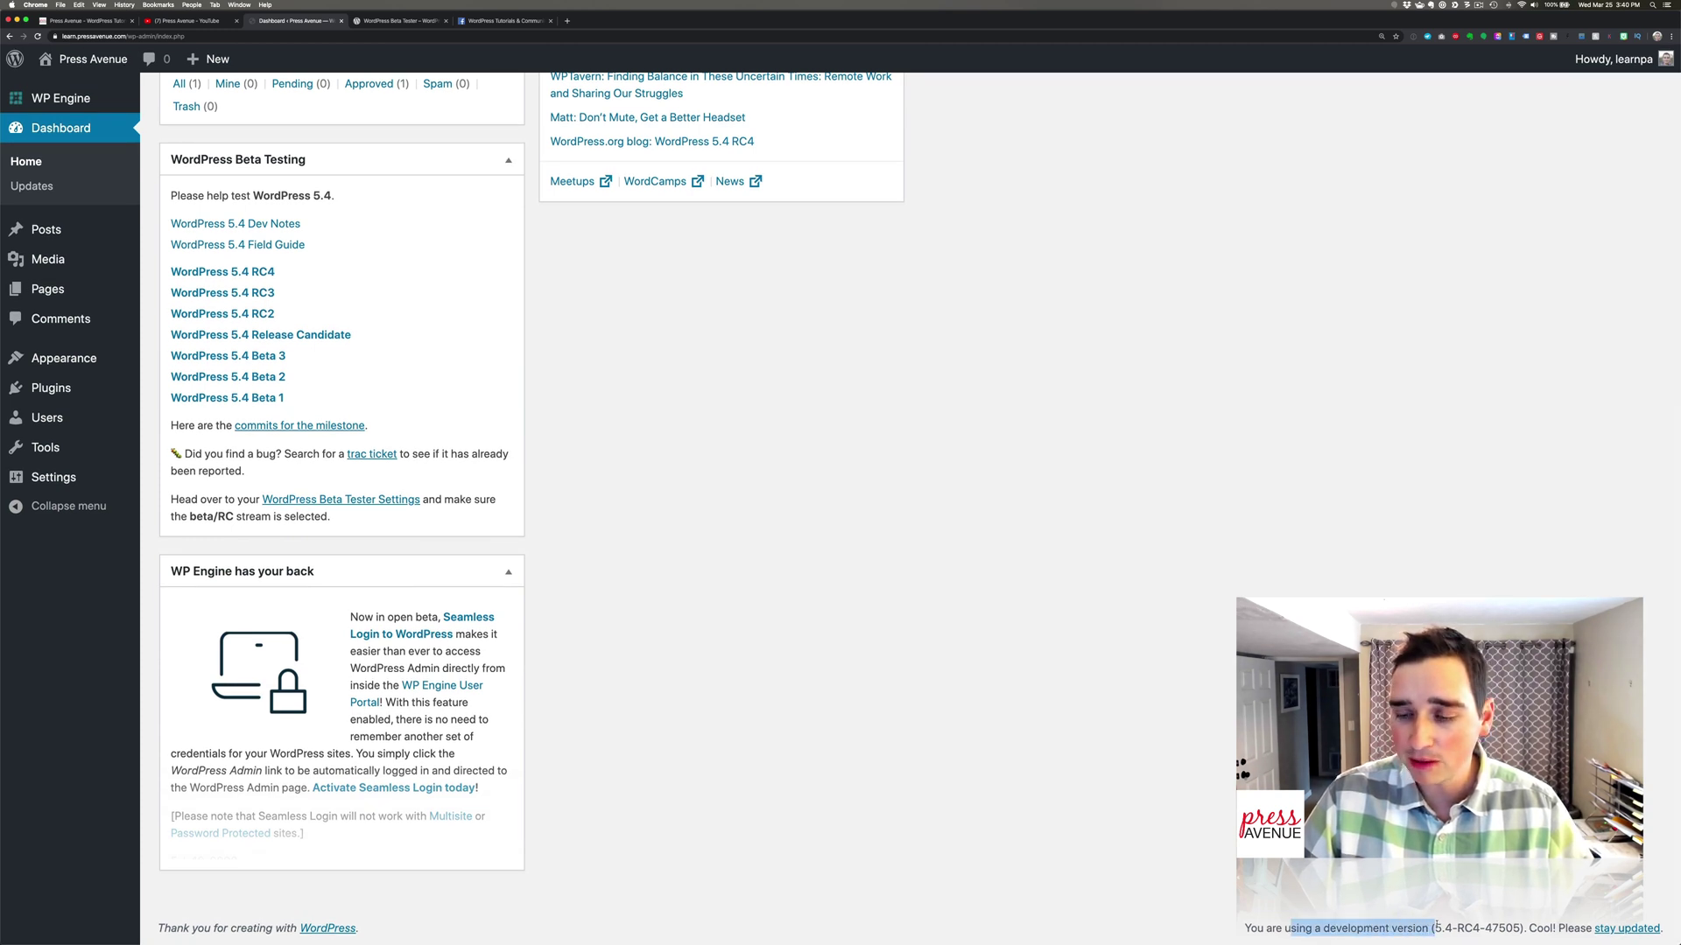
pyautogui.moveTo(1435, 926); pyautogui.dragTo(1506, 925)
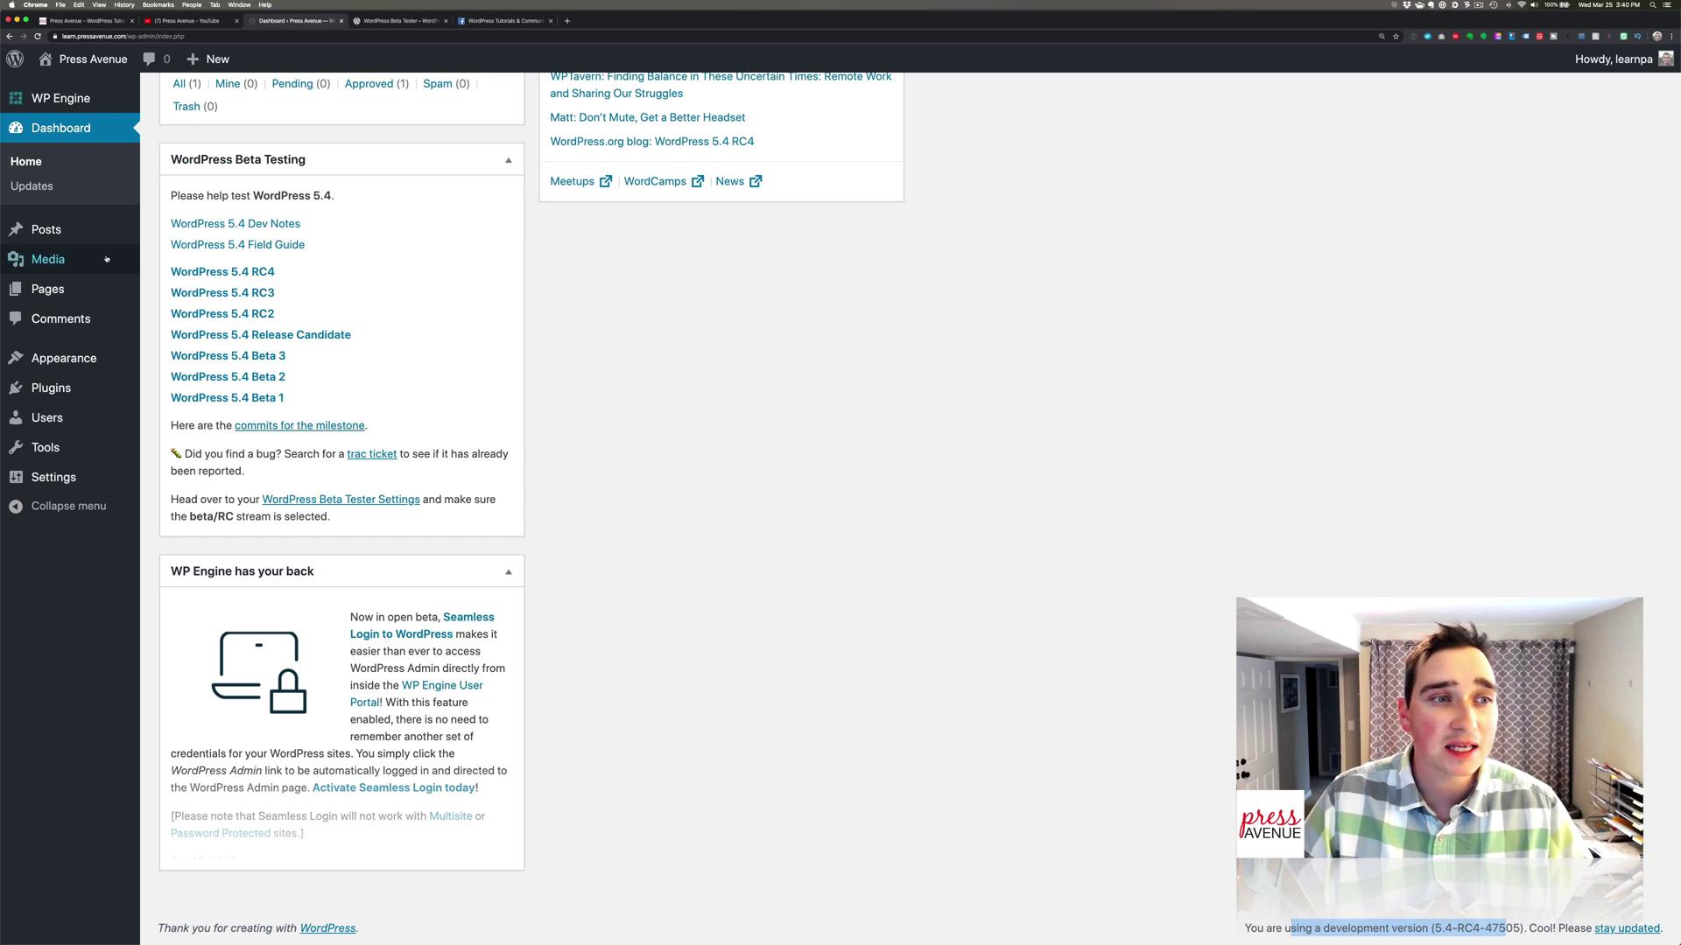
# - View the new block editor for a new post and a new page, then return to the Dashboard
pyautogui.click(48, 229)
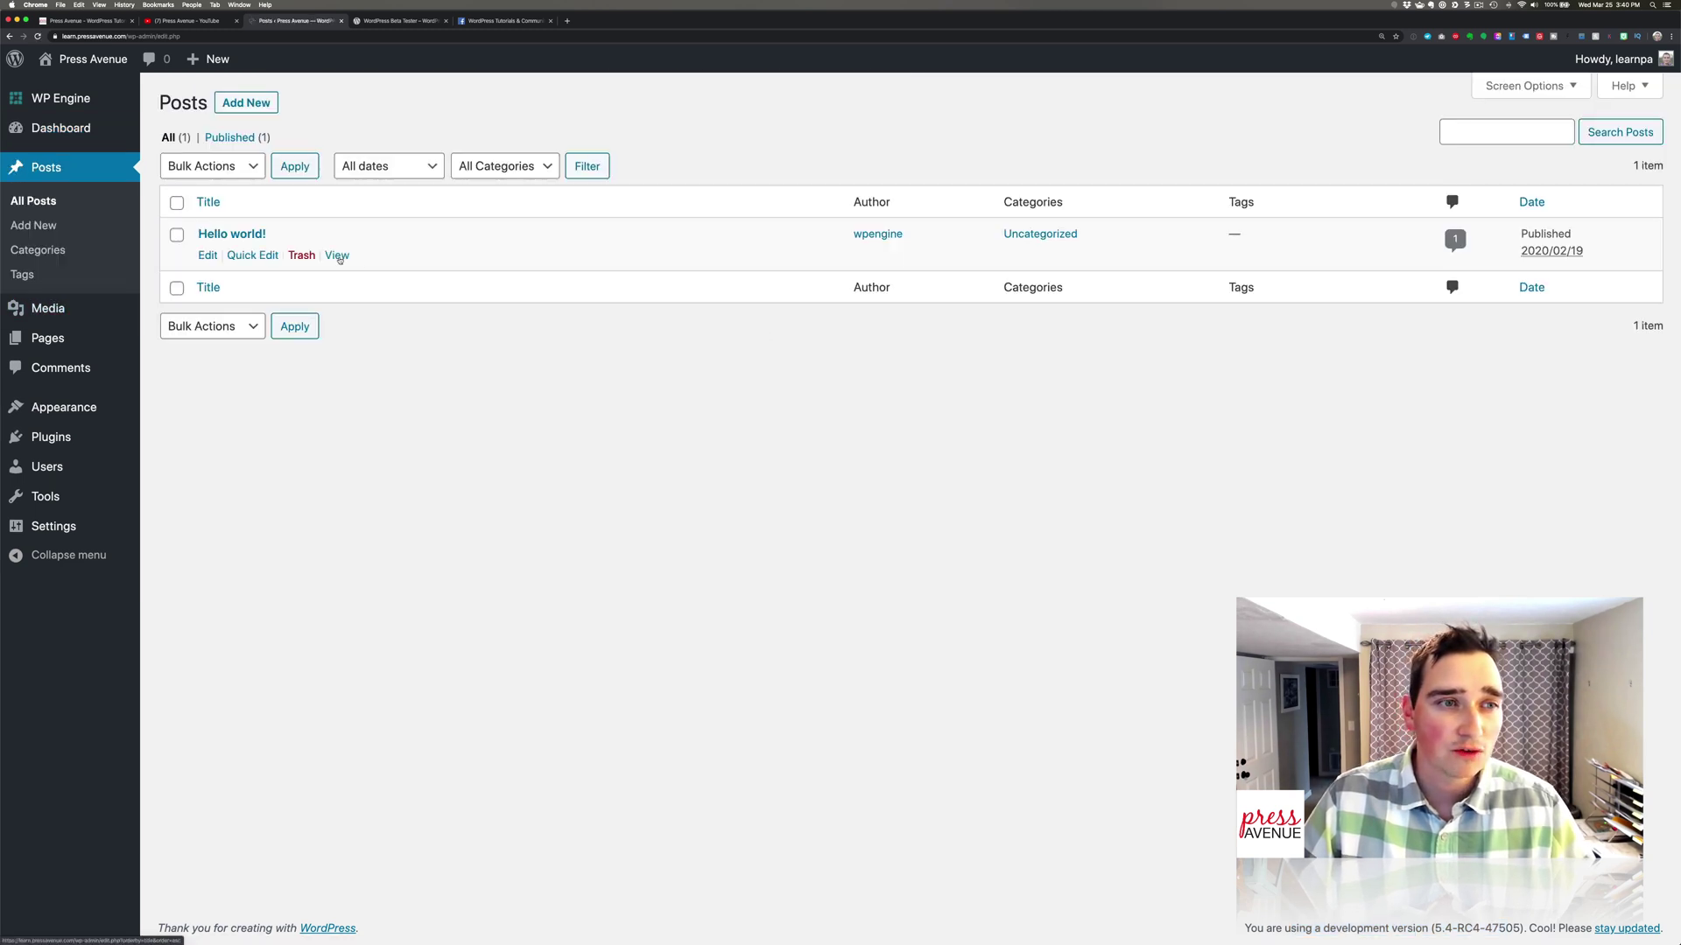
pyautogui.click(27, 228)
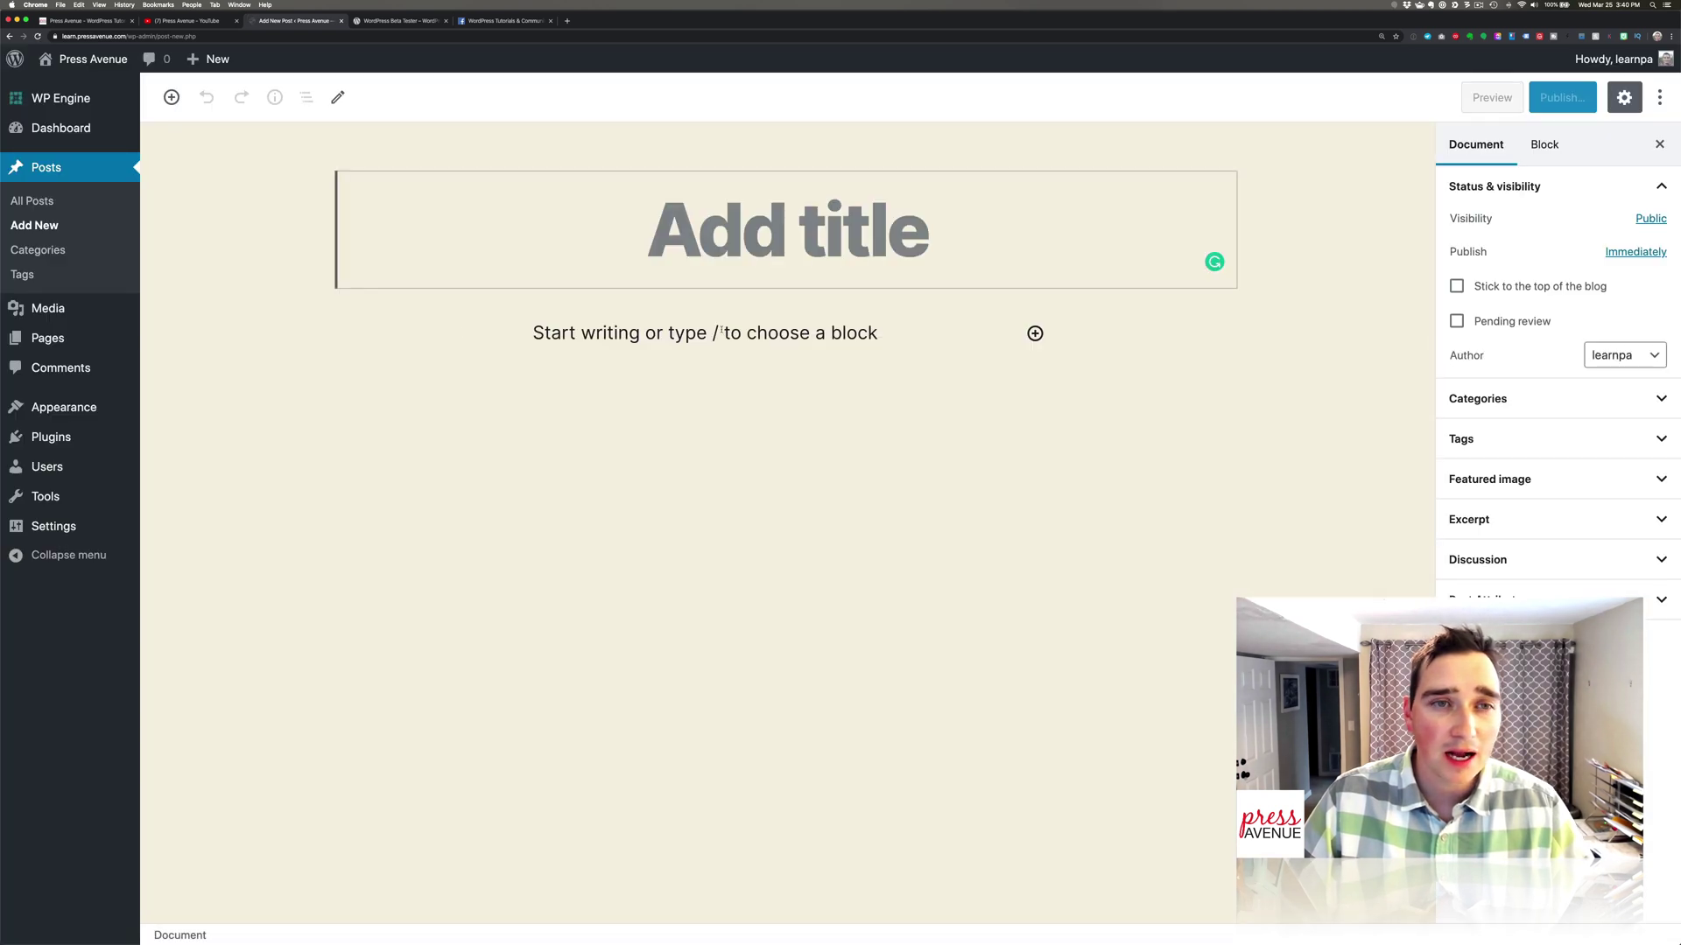
pyautogui.moveTo(48, 339)
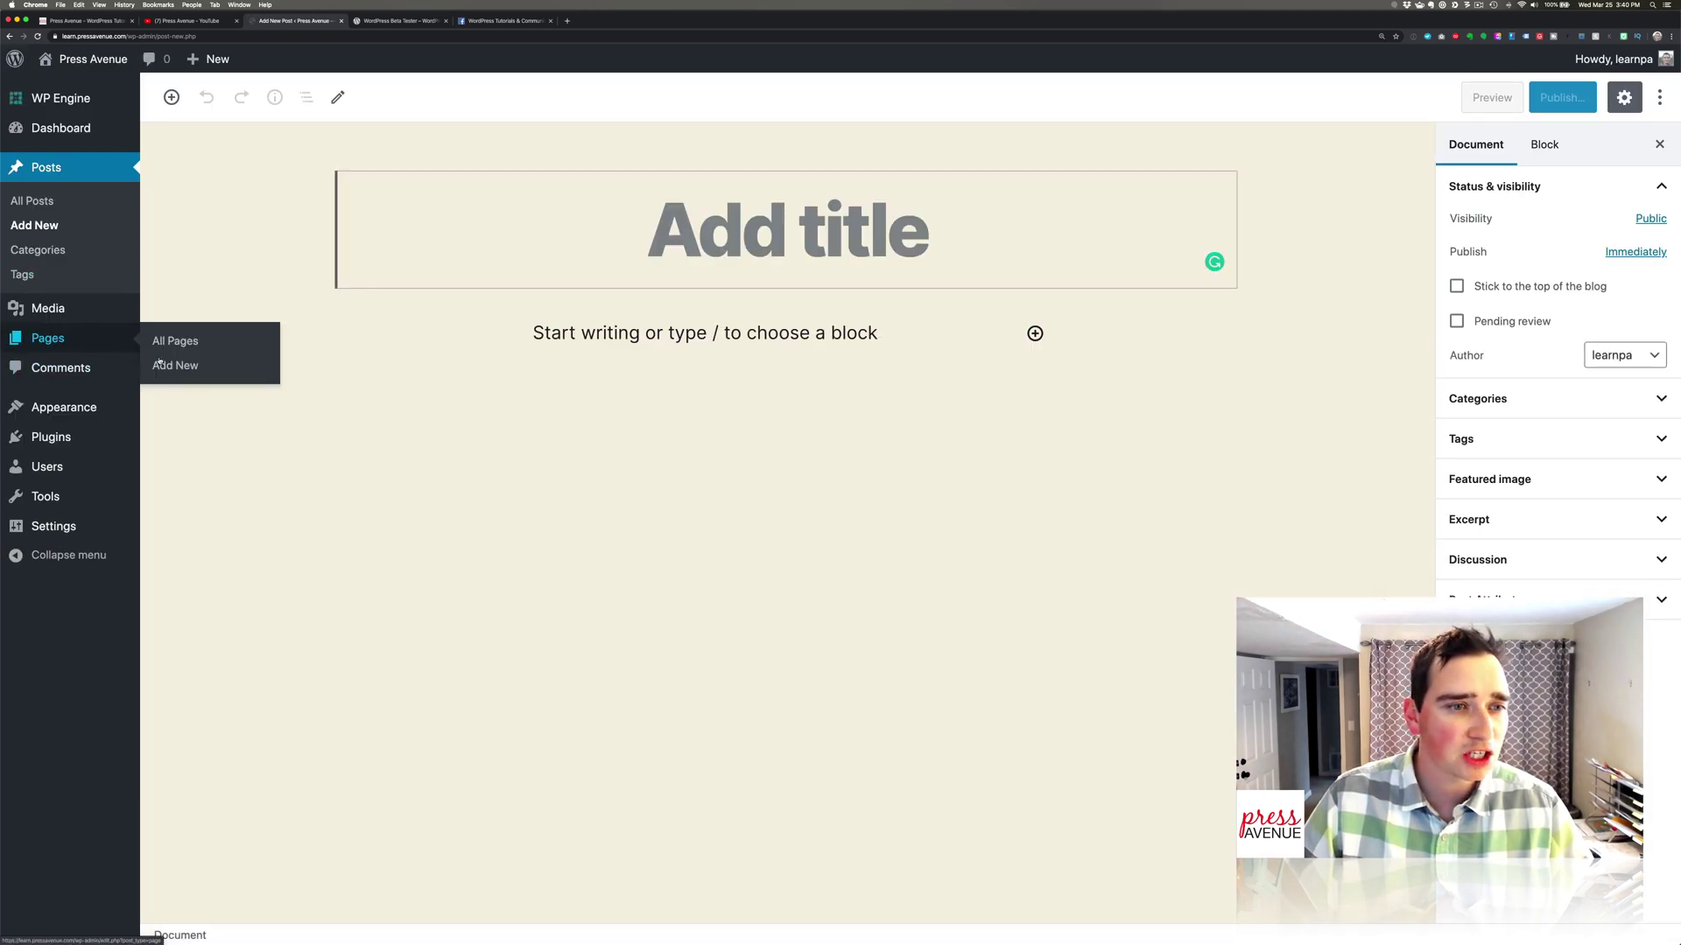
pyautogui.click(179, 368)
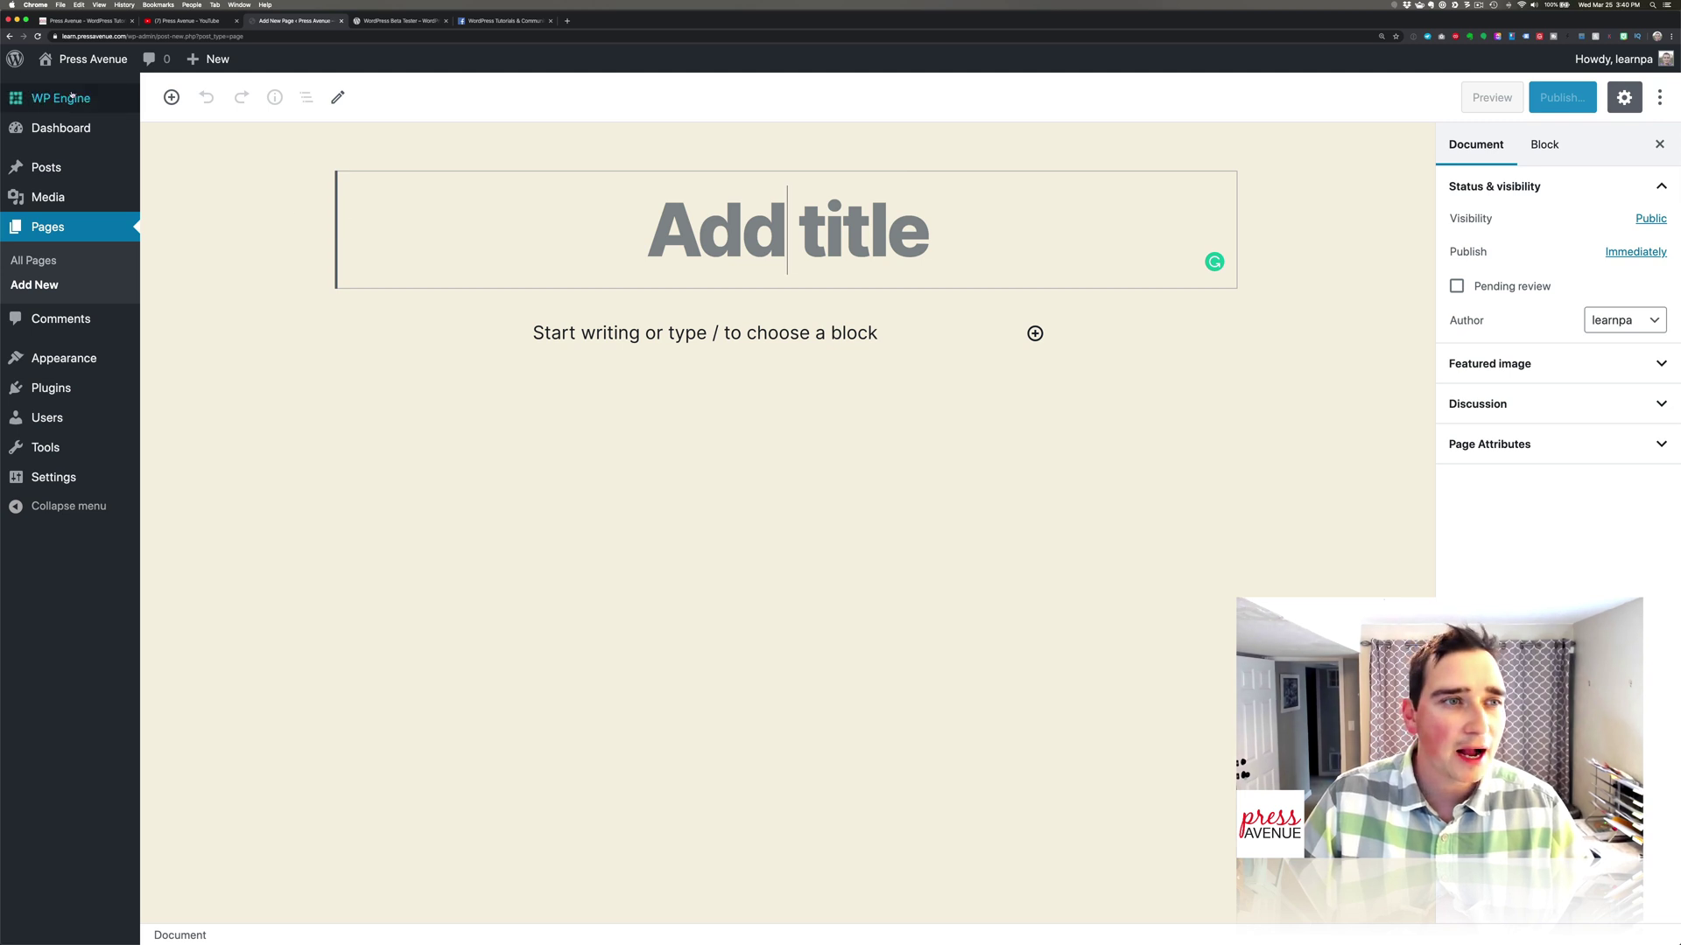
pyautogui.click(60, 128)
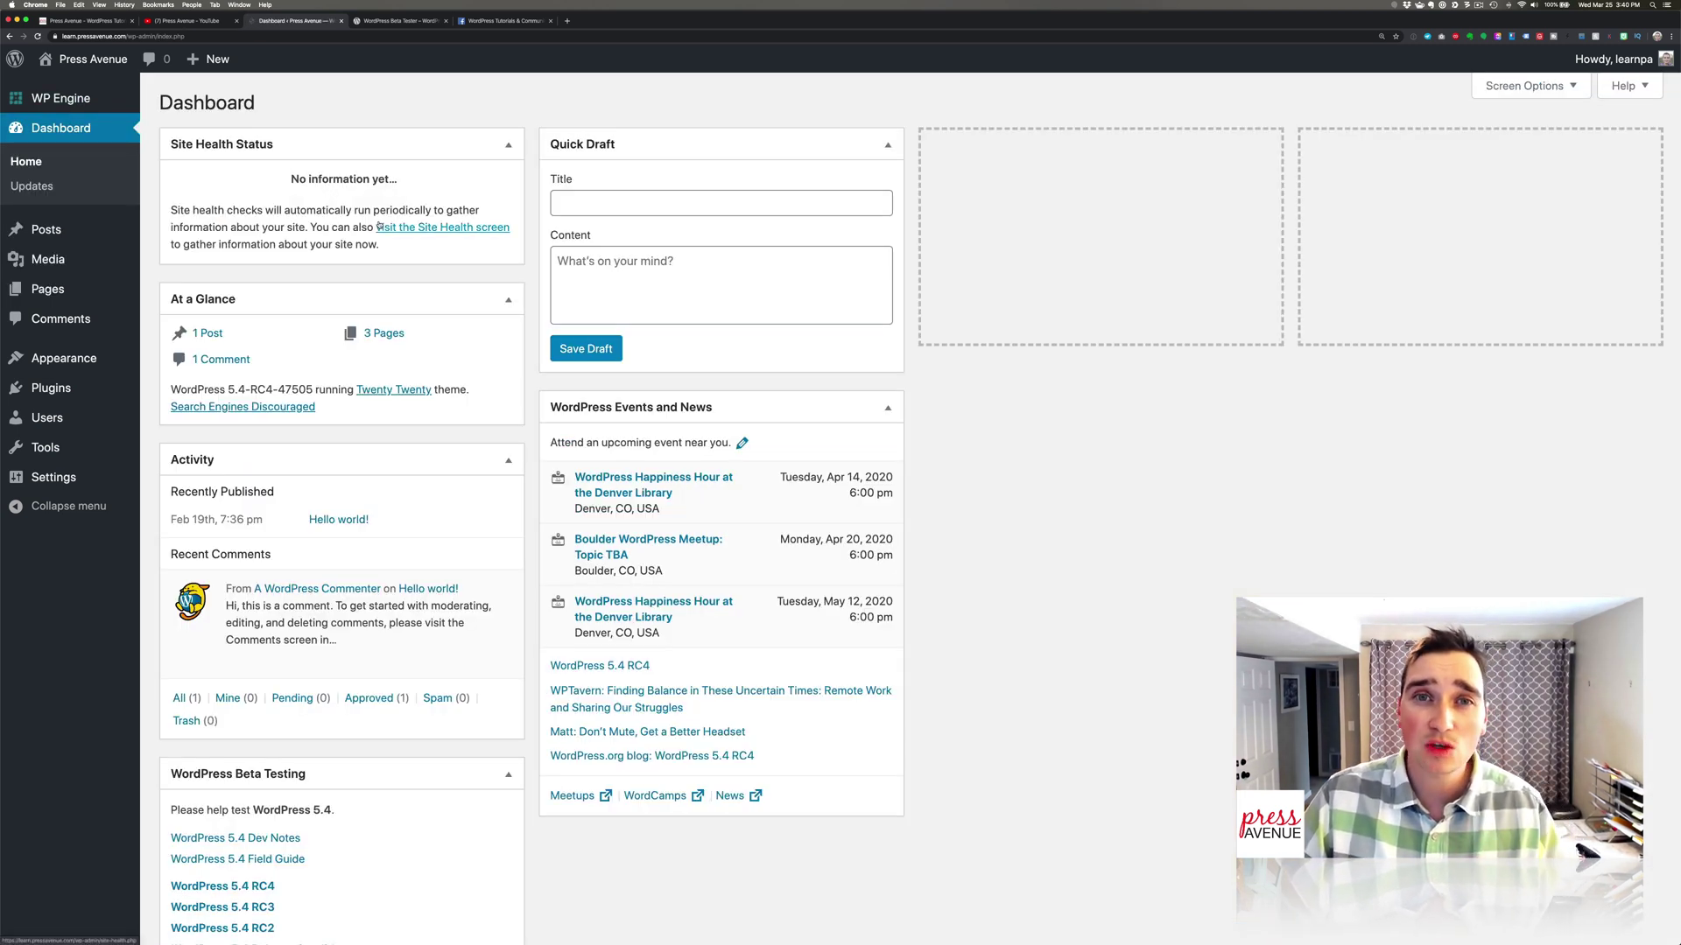
# - Open the Installed Plugins list, where WordPress Beta Tester 2.2.9 is the only active plugin
pyautogui.click(50, 387)
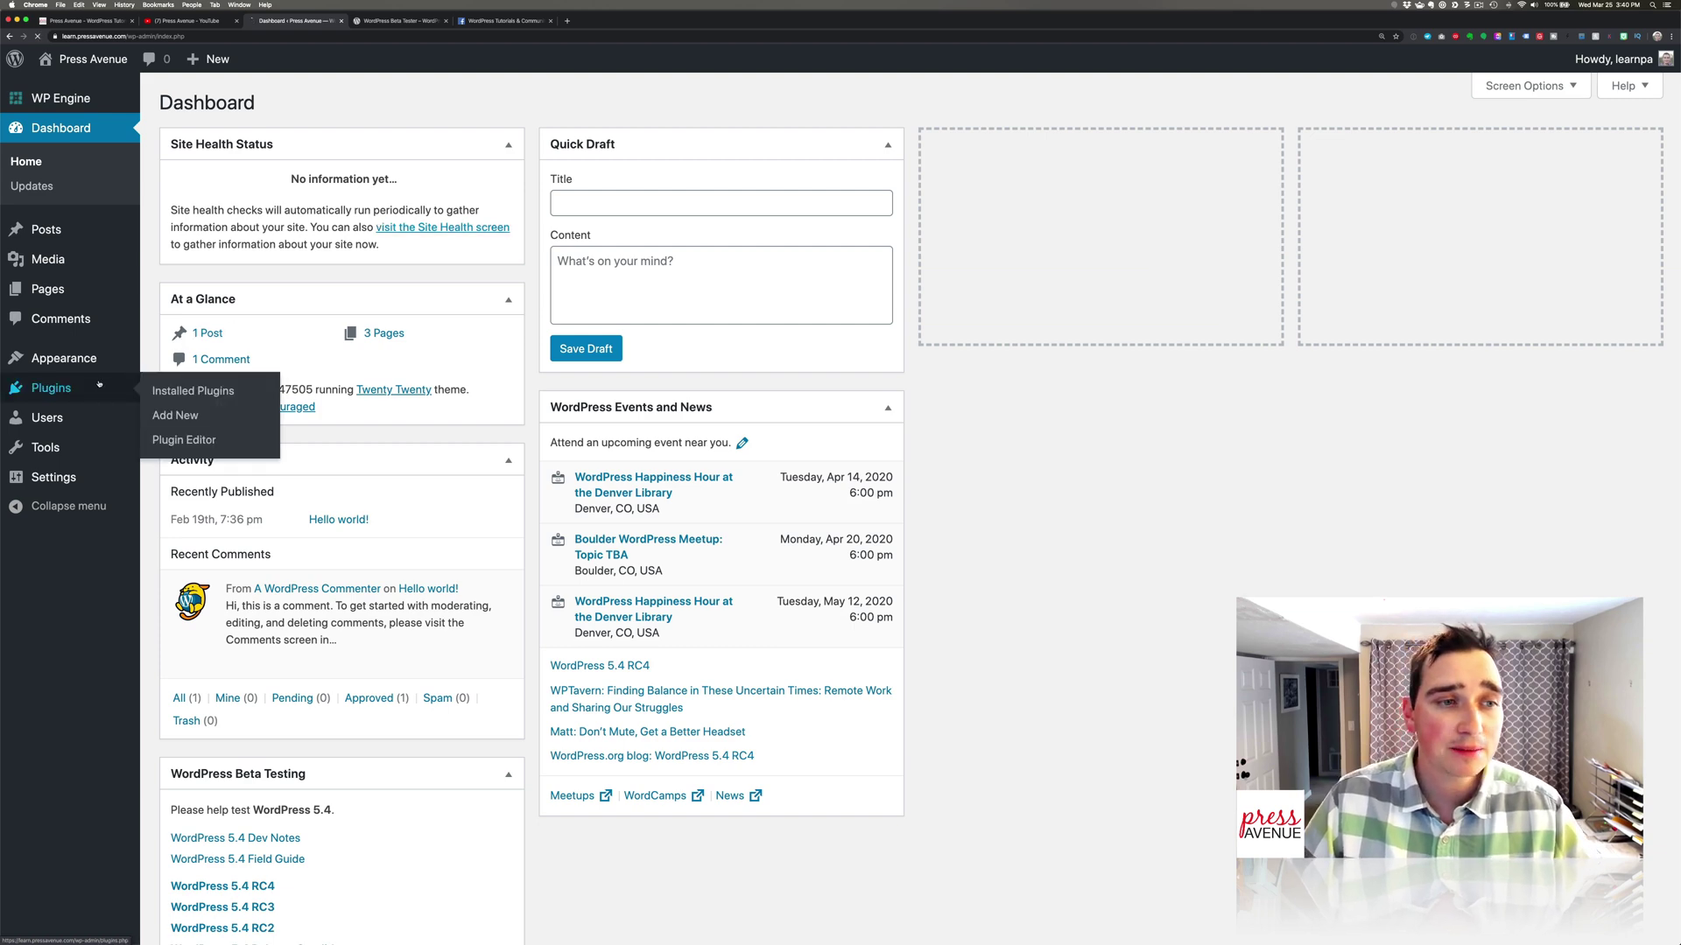